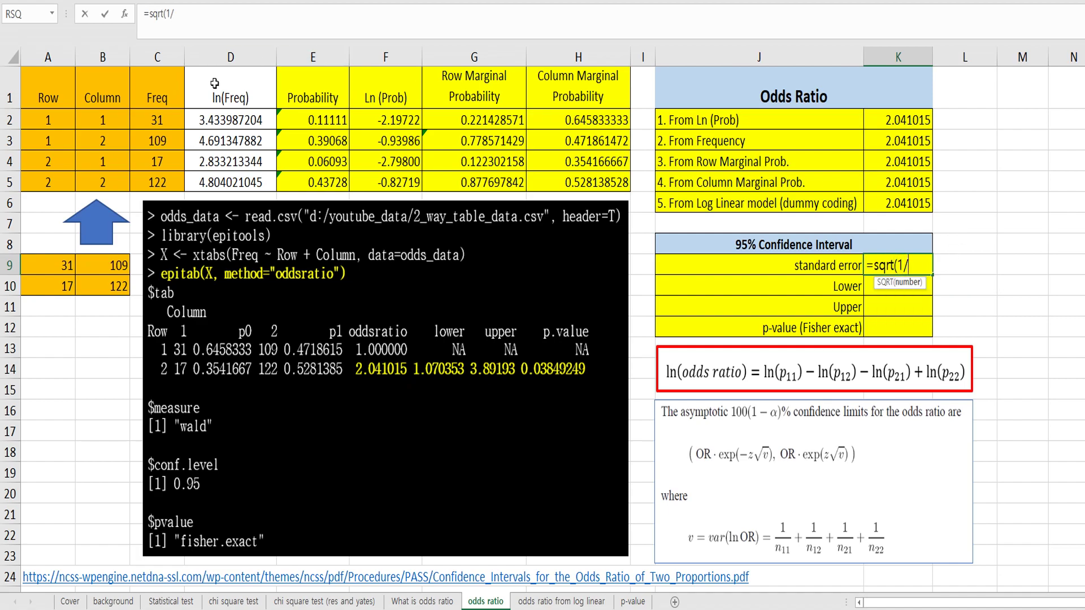
Complete the standard error formula in K9 as the square root of 1/C2+1/C3+1/C4+1/C5.
left_click(163, 118)
type("+1/")
left_click(163, 140)
type("+")
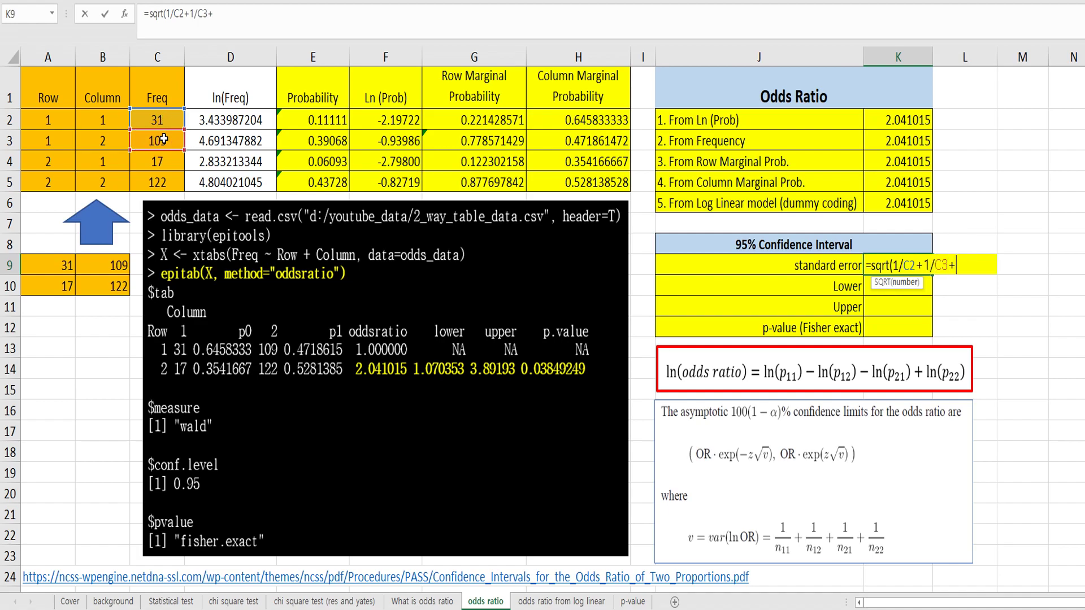
type("1/")
left_click(163, 159)
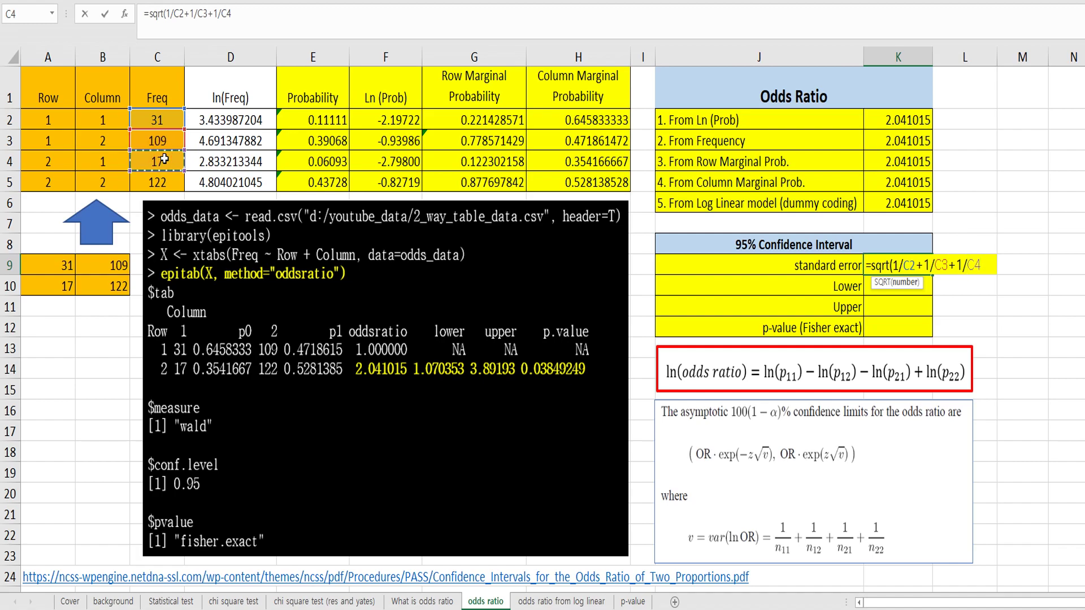
type("+1/")
left_click(168, 181)
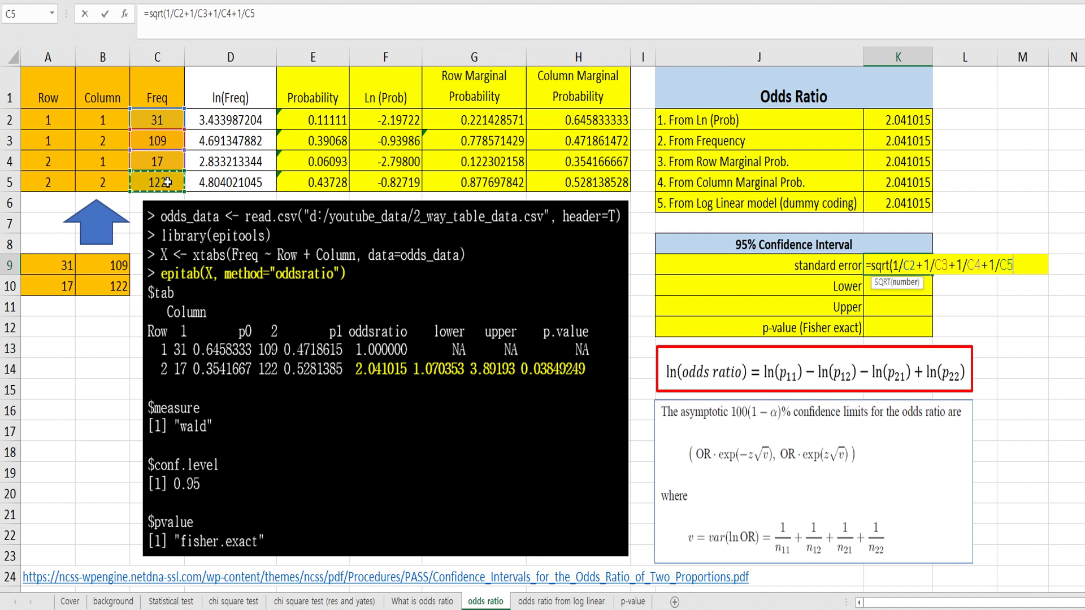
key("Return")
Calculate the lower 95% confidence limit in K10 with =K6*EXP(-NORM.S.INV(0.975)*K9).
type("=")
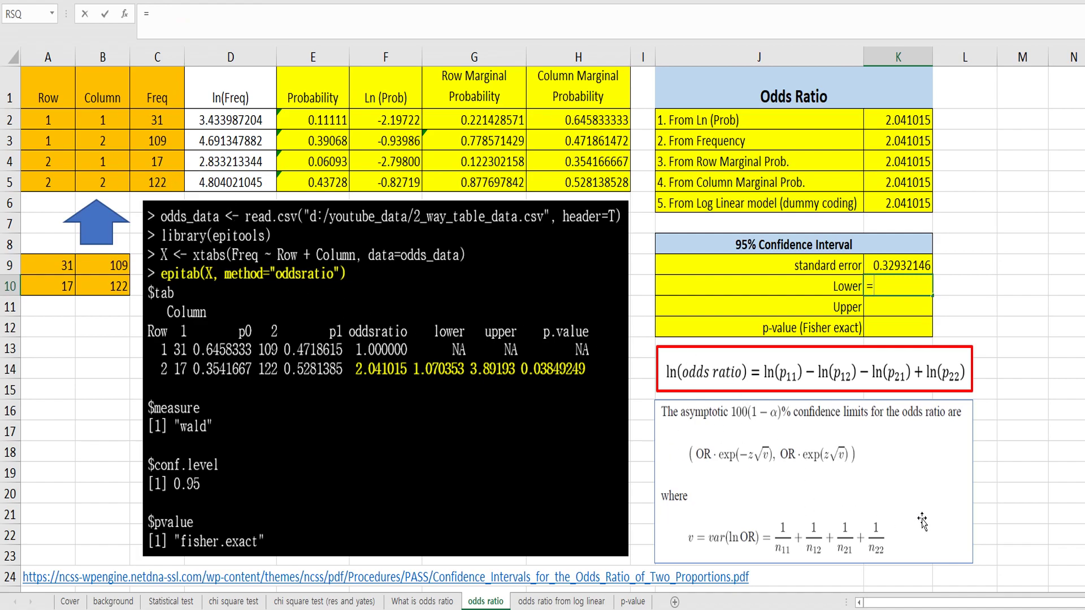
left_click(903, 205)
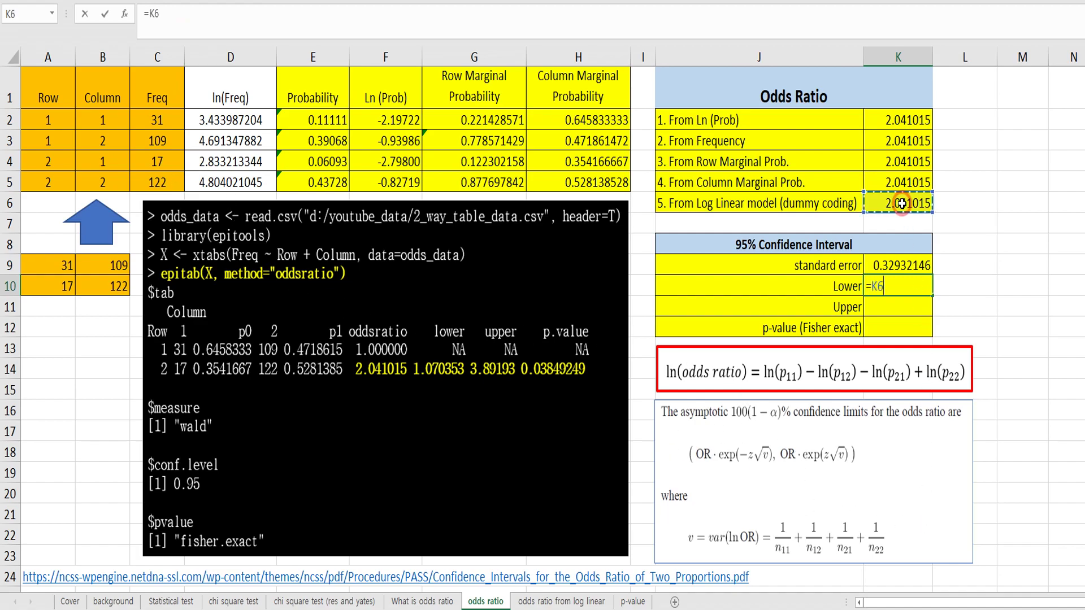
type("*e")
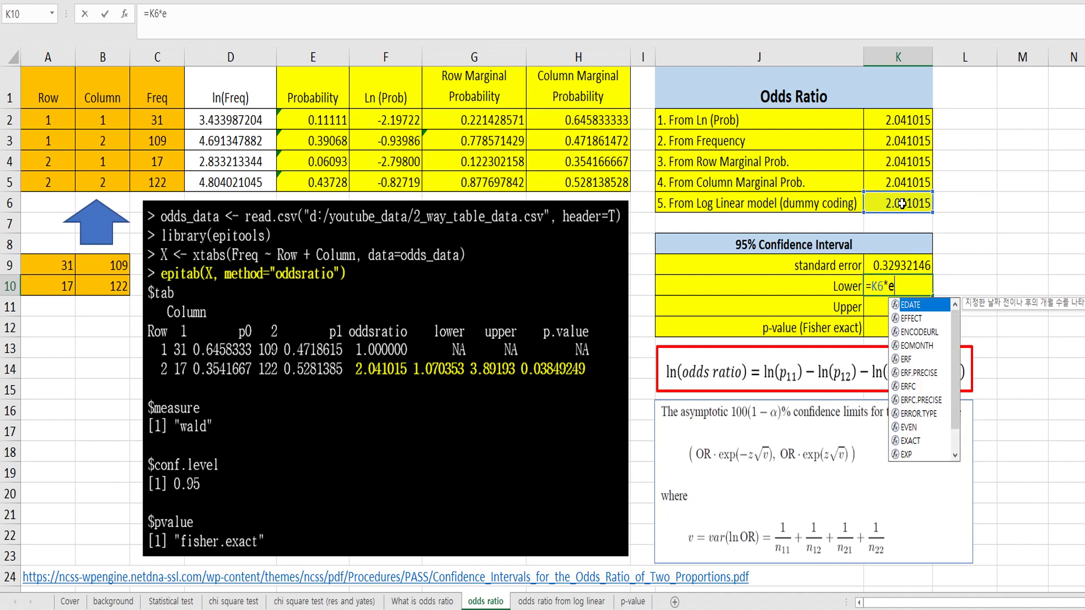
type("xp(")
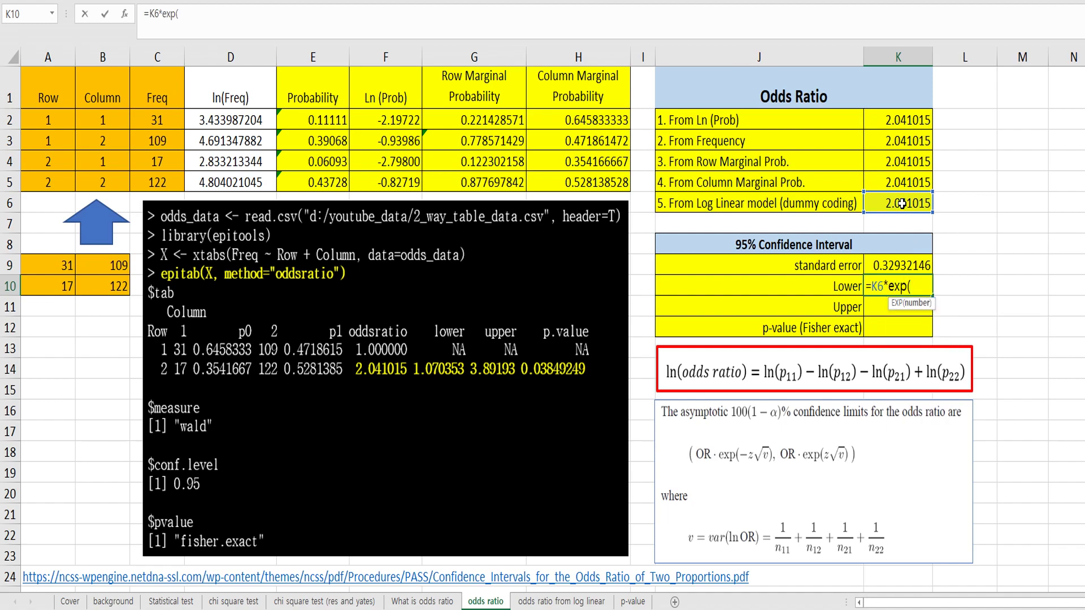
type("-norm")
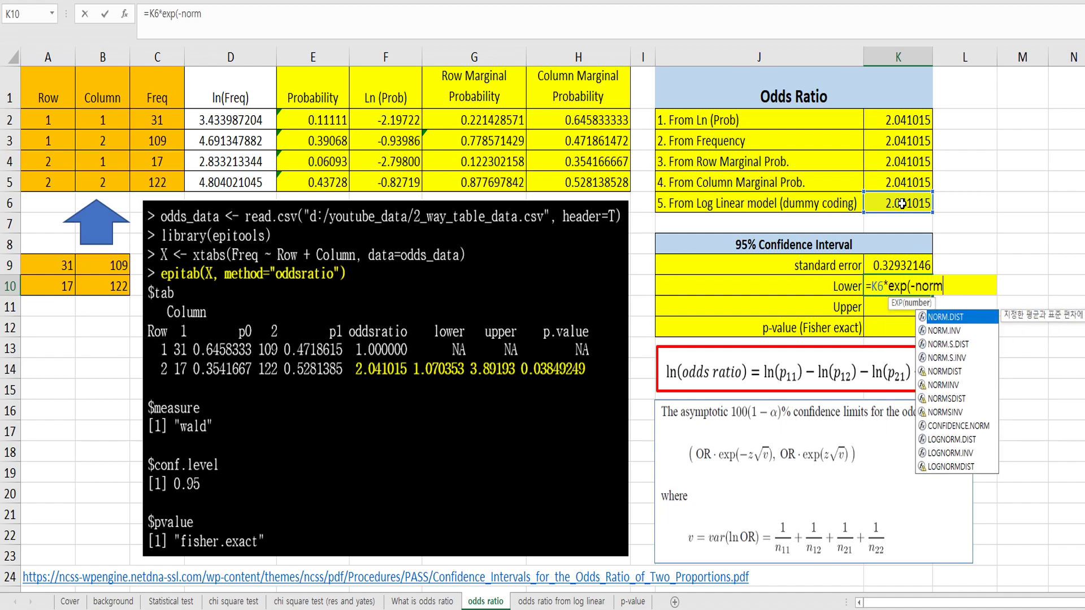
type(".s.inv")
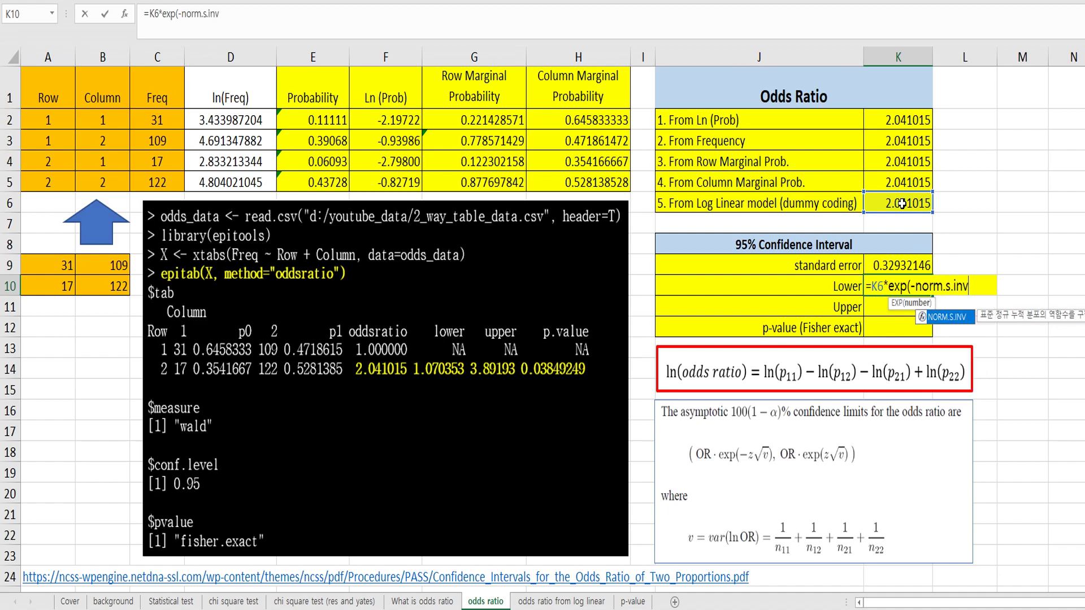
type("(0.975)")
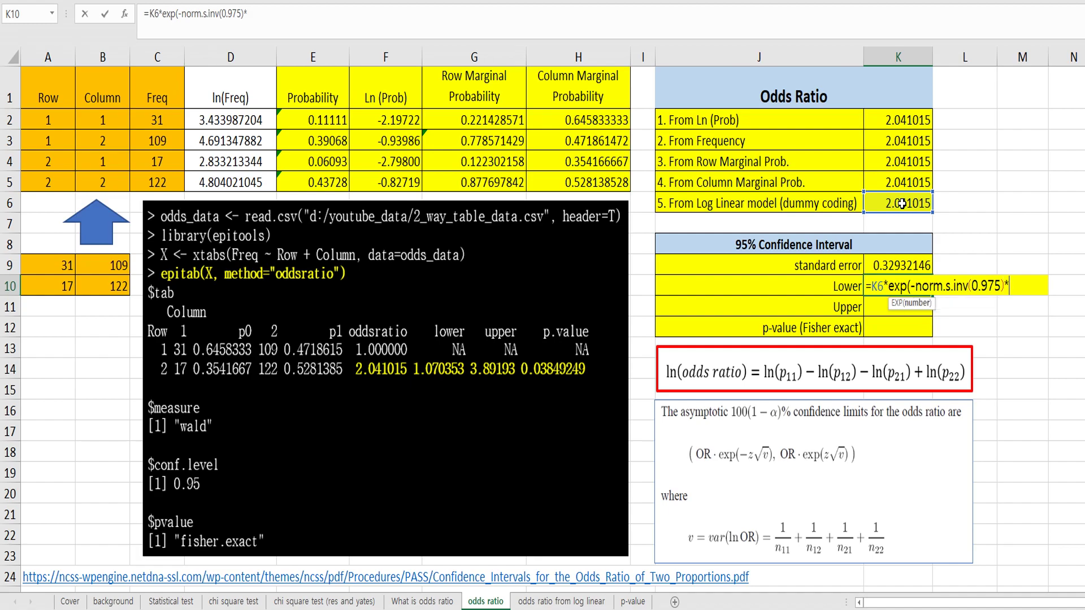
type("*")
left_click(885, 261)
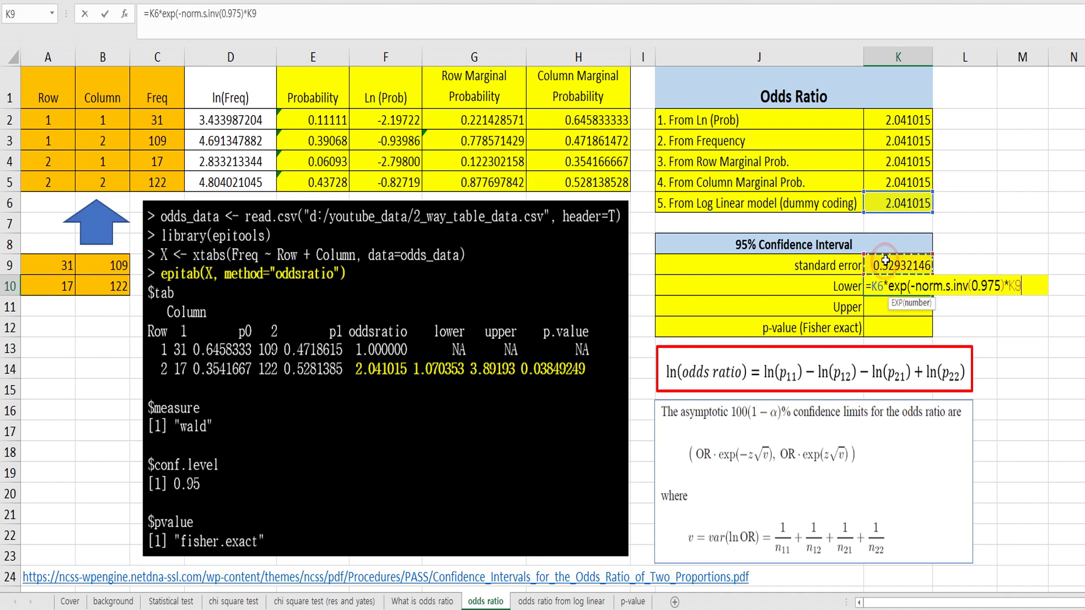
type(")")
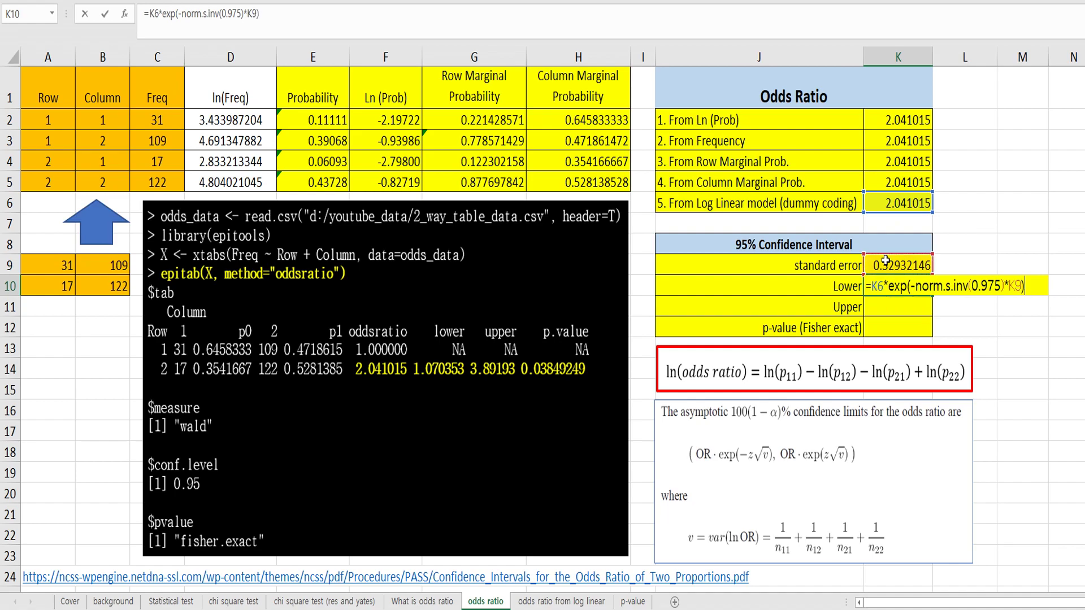
key("Return")
Copy the lower limit formula into K11 and remove its minus sign to get the upper limit, =K6*EXP(NORM.S.INV(0.975)*K9).
key("Up")
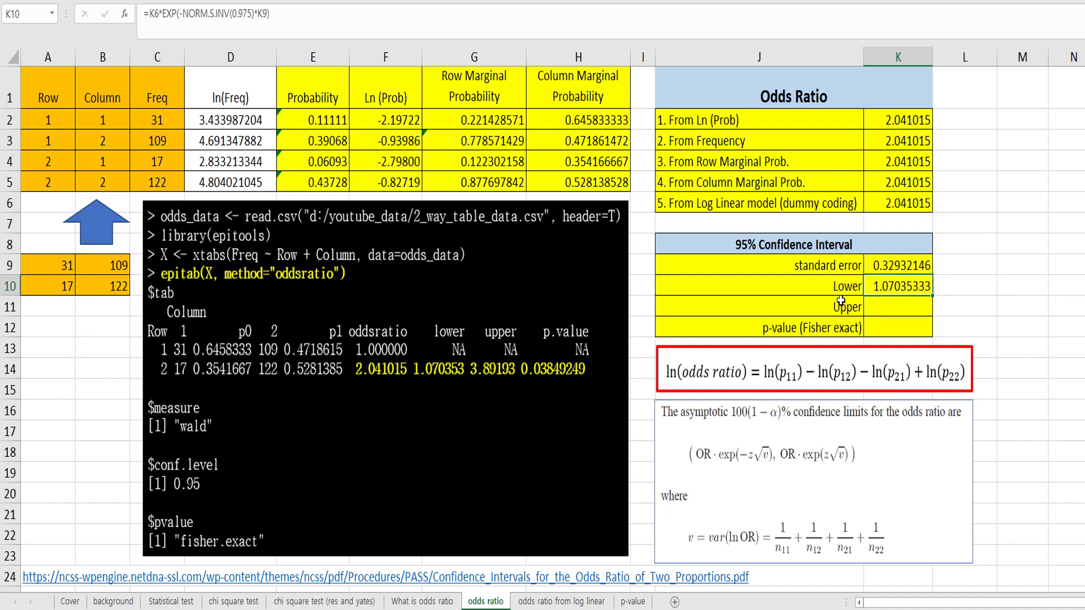
left_click_drag(270, 13, 133, 1)
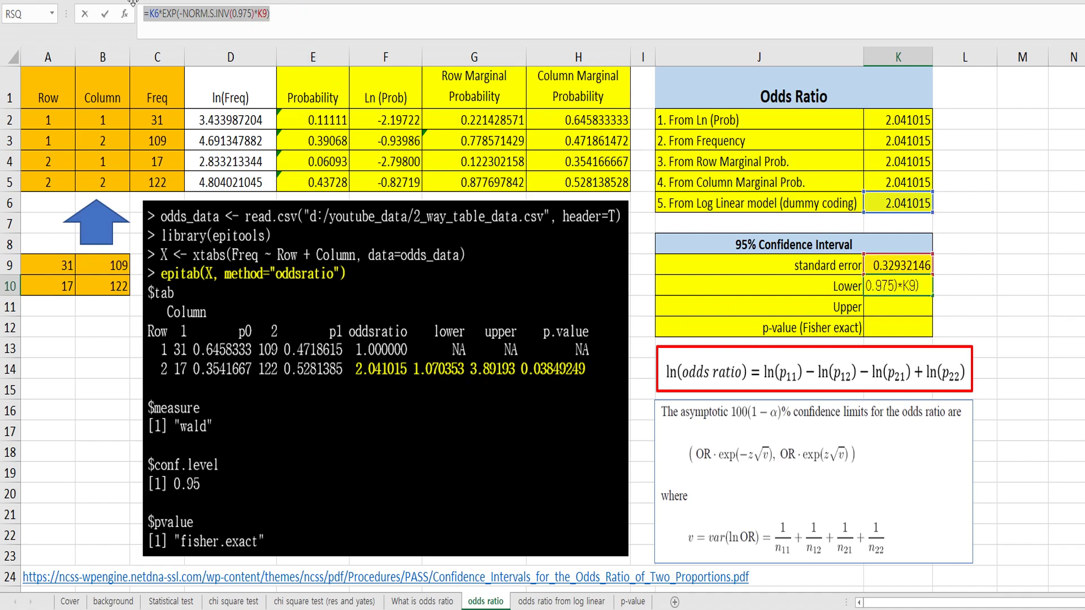
key("Escape")
left_click(913, 308)
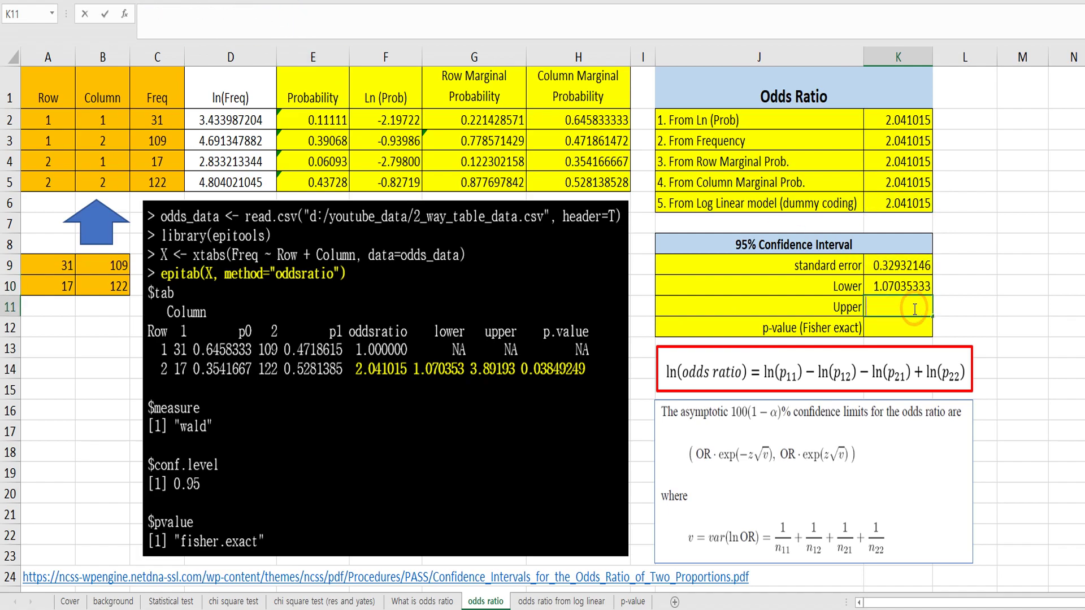
double_click(912, 308)
key("ctrl+v")
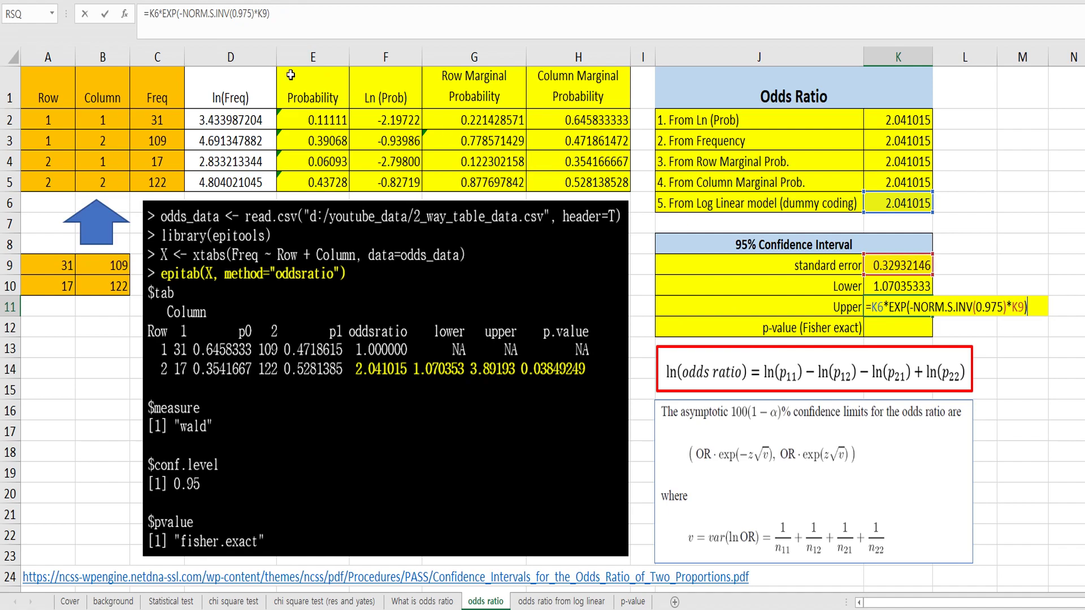
left_click(180, 13)
key("Delete")
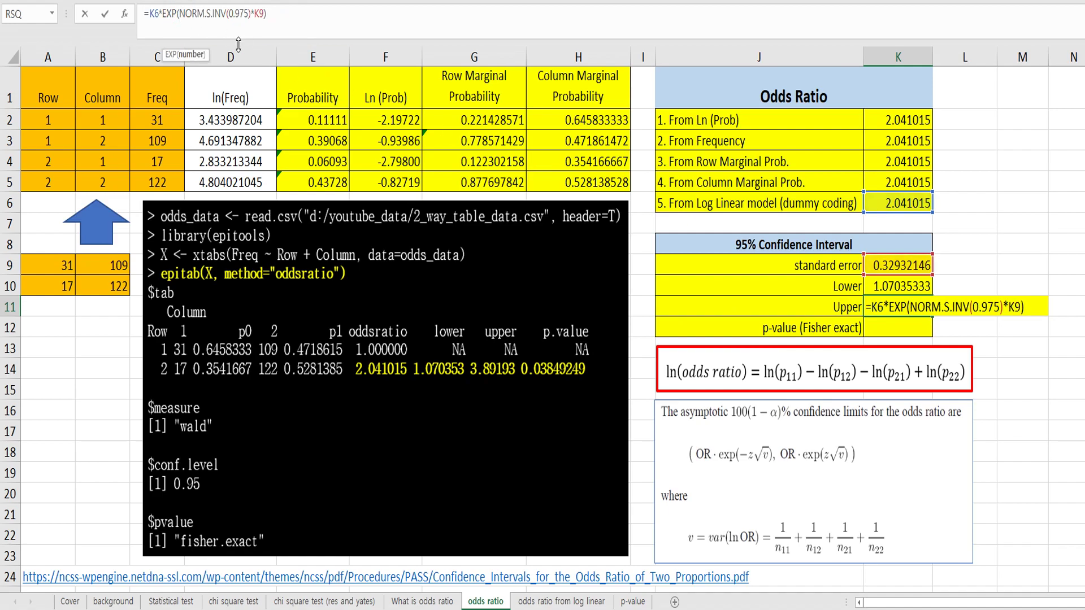
key("Return")
key("Up")
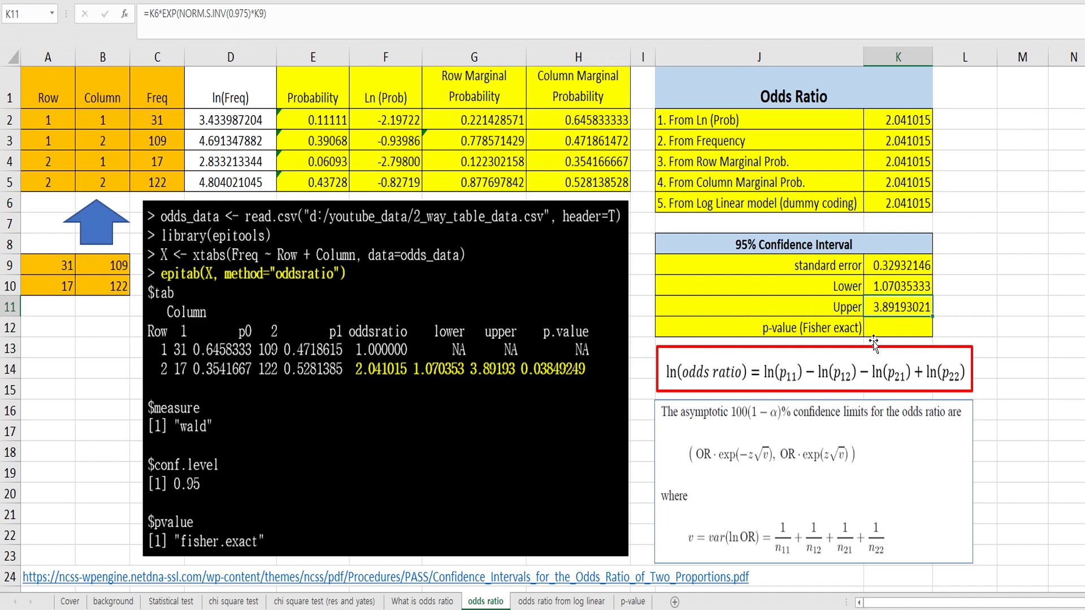
Go from the empty Fisher exact p-value cell to the p-value worksheet.
left_click(901, 327)
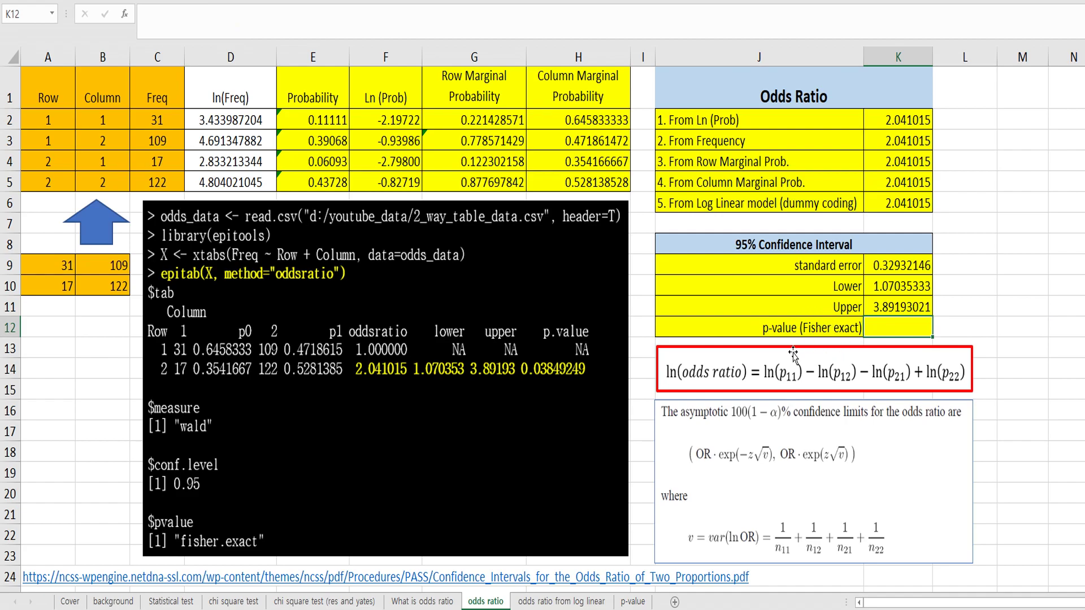
left_click(632, 600)
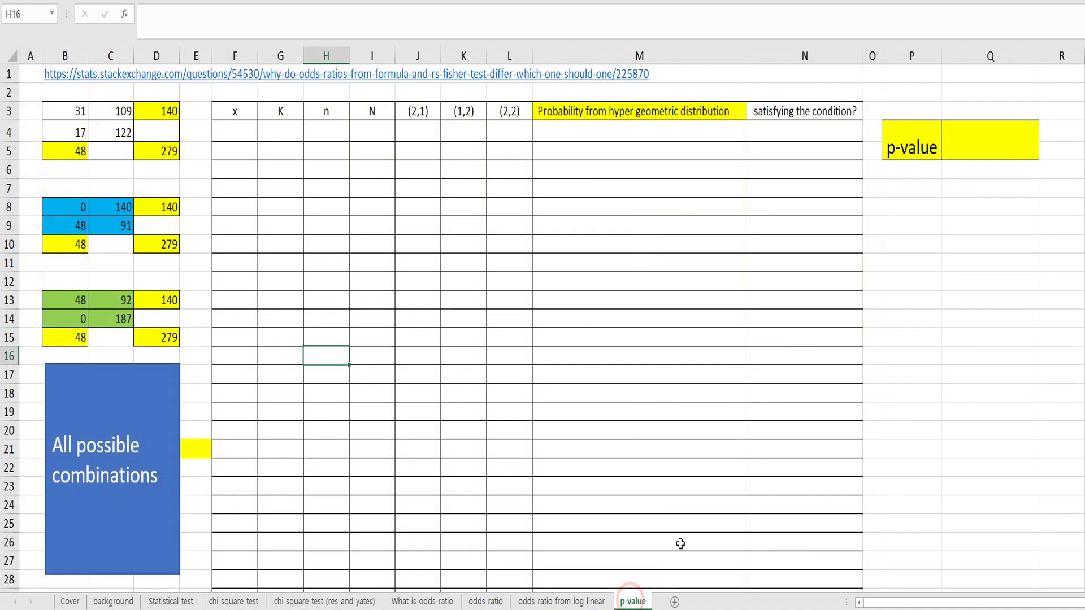
left_click(391, 263)
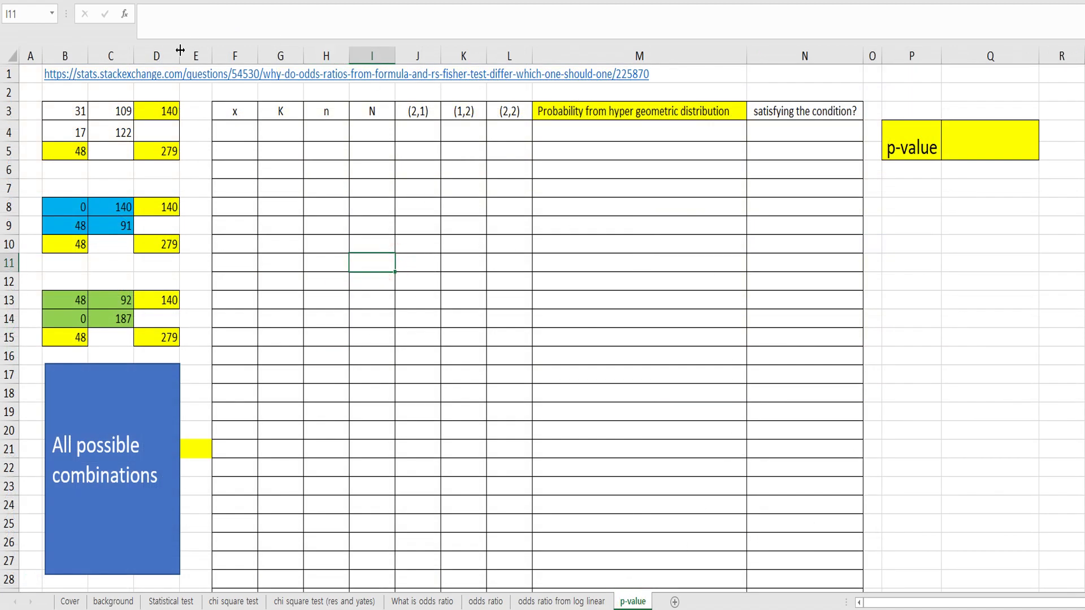
Examine the observed 2x2 table with its marginal totals and the two extreme tables in blue and green.
left_click_drag(72, 111, 119, 132)
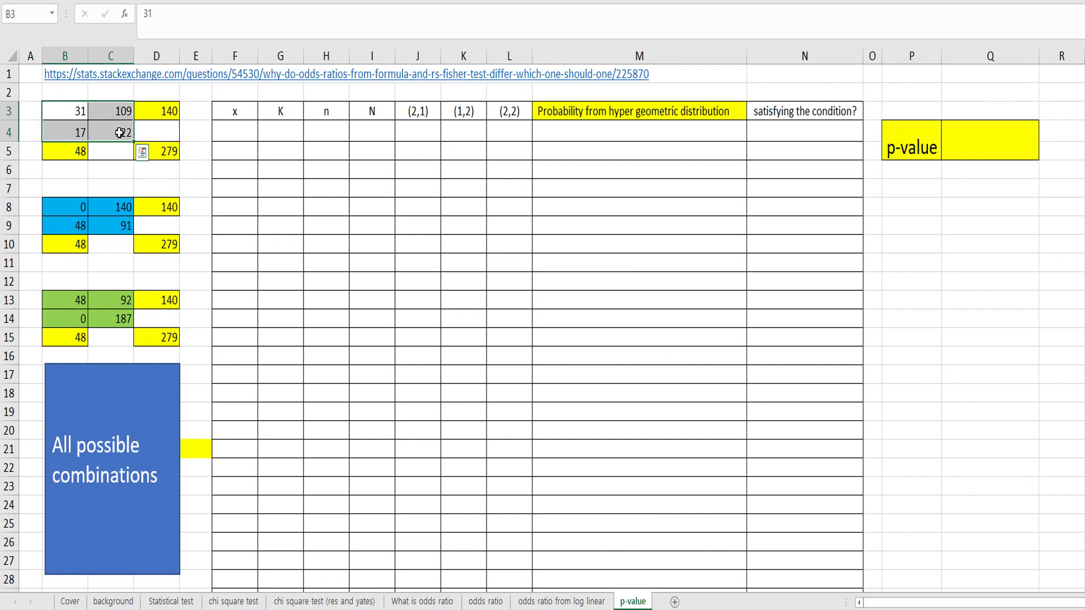
left_click(65, 151)
left_click(141, 110)
left_click(149, 151)
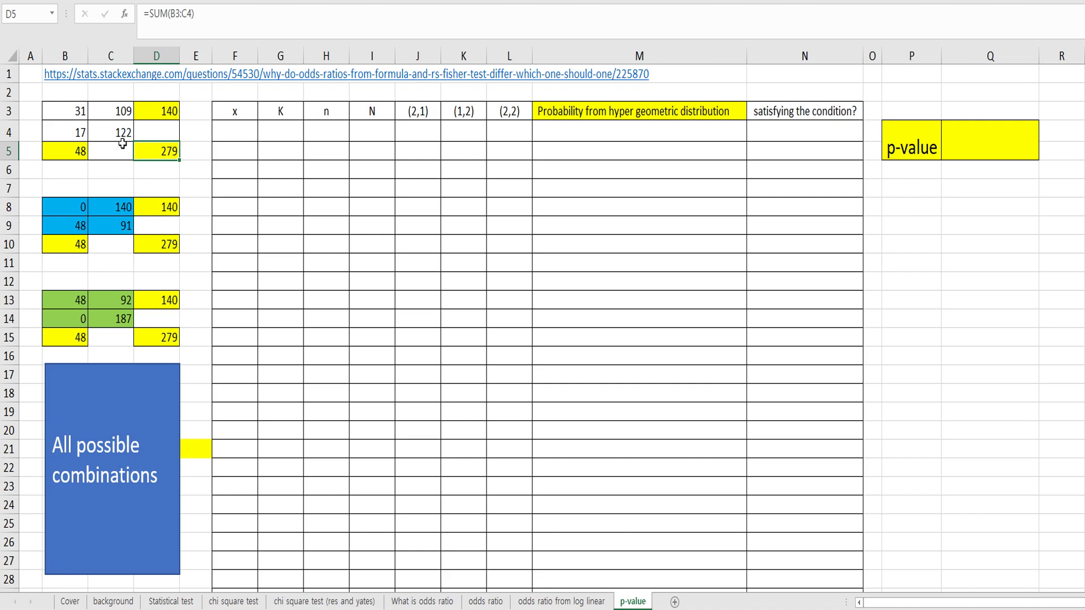
left_click_drag(83, 209, 113, 225)
key("ctrl+v")
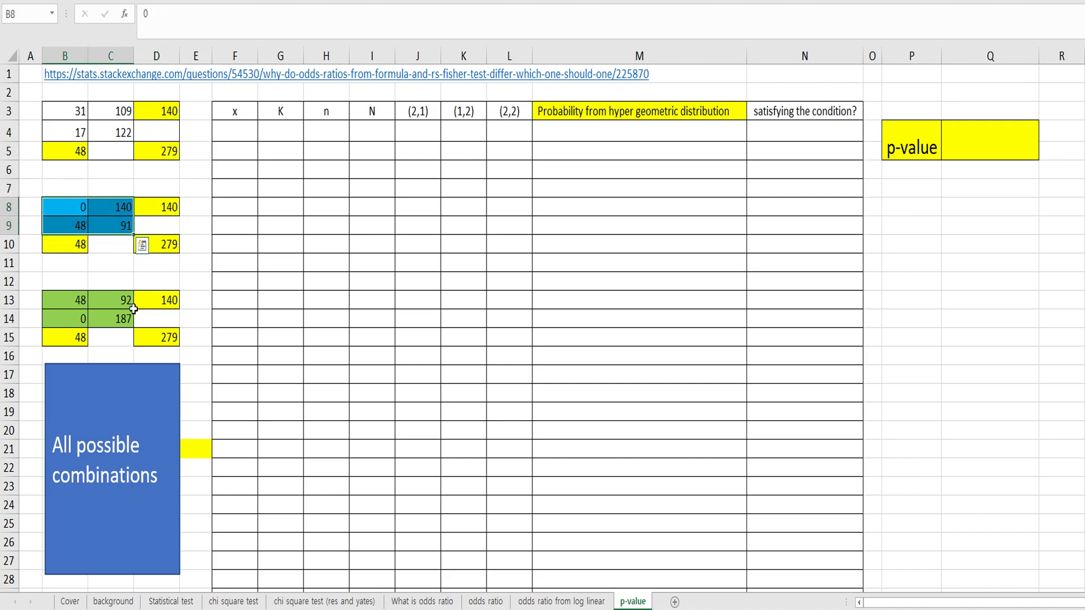
left_click_drag(121, 318, 80, 300)
key("ctrl+v")
left_click(76, 206)
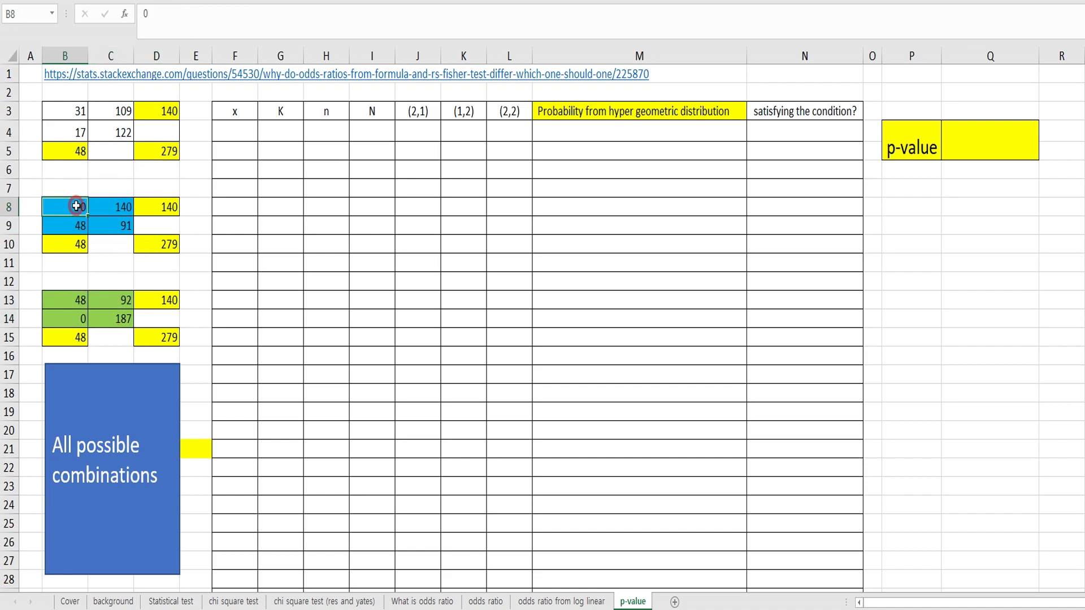
left_click(72, 297)
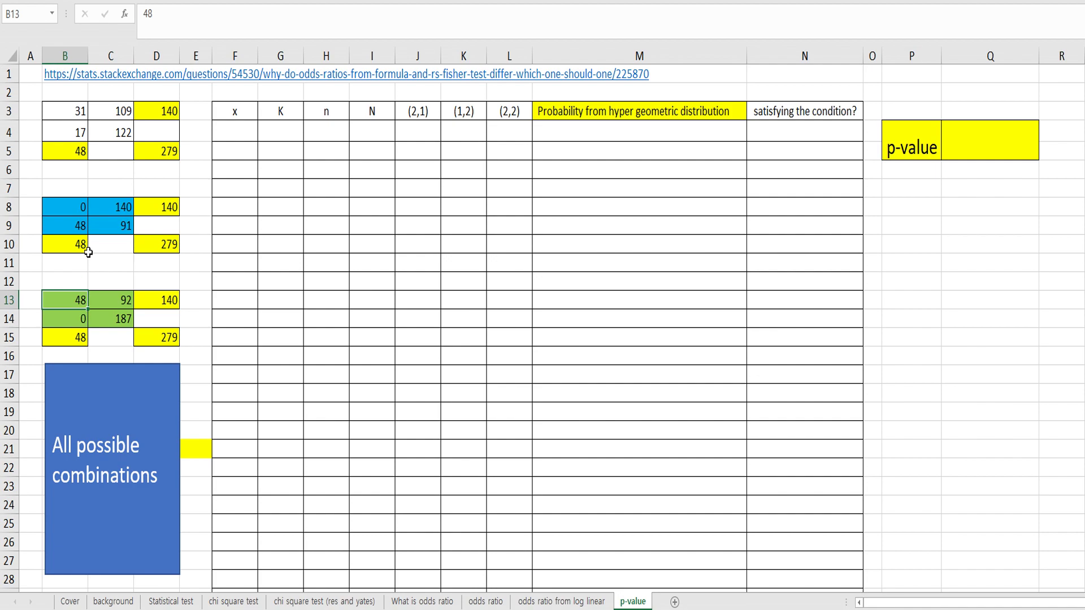
left_click(79, 151)
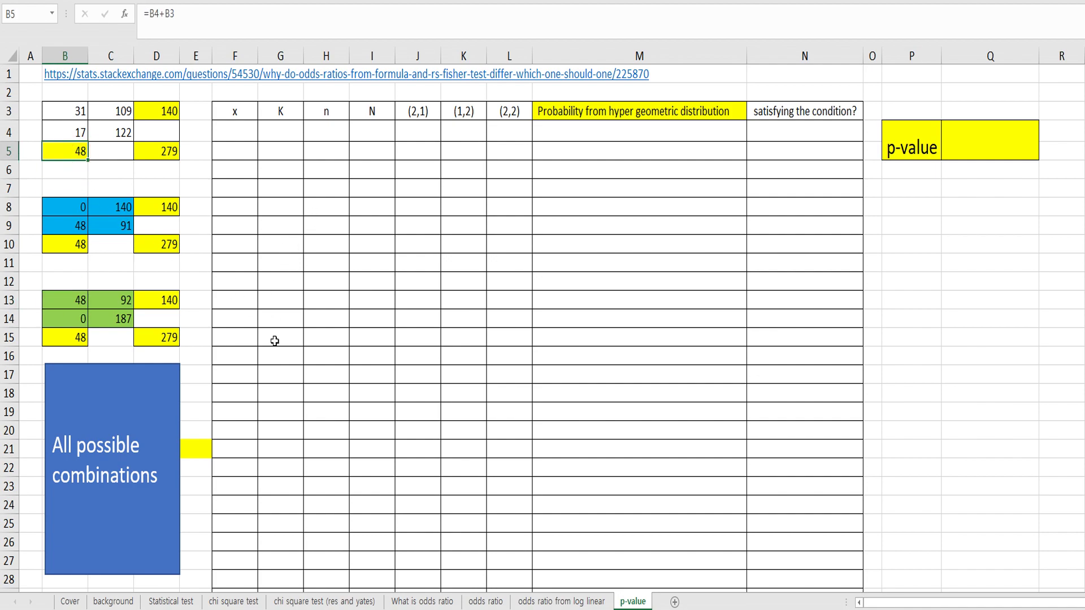
Fill row 21 of the combinations table with x 31, K 48, n 140 and N 279.
left_click(243, 453)
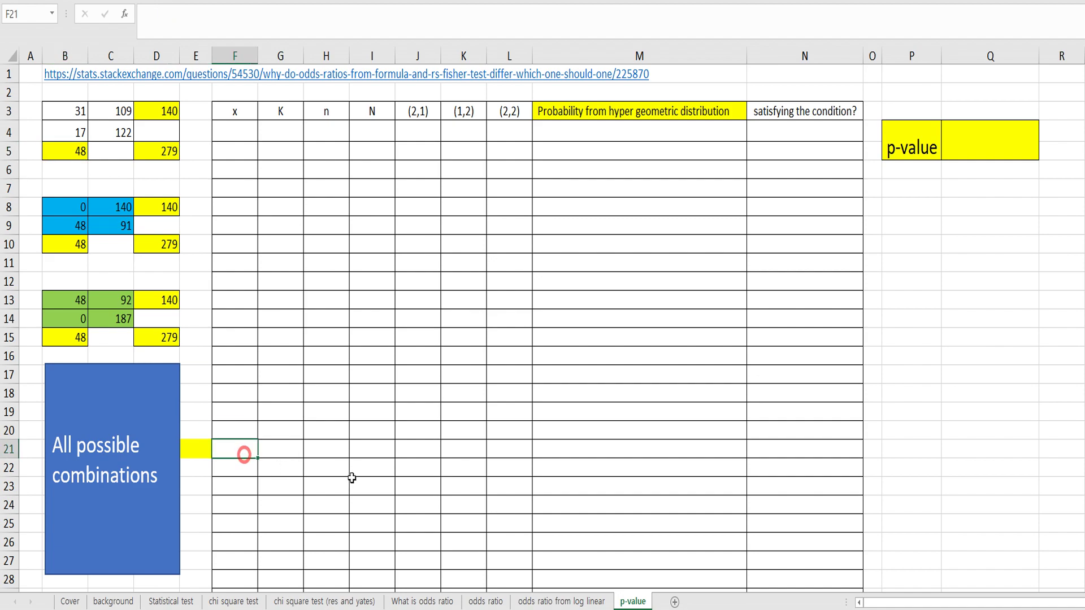
type("31")
key("Tab")
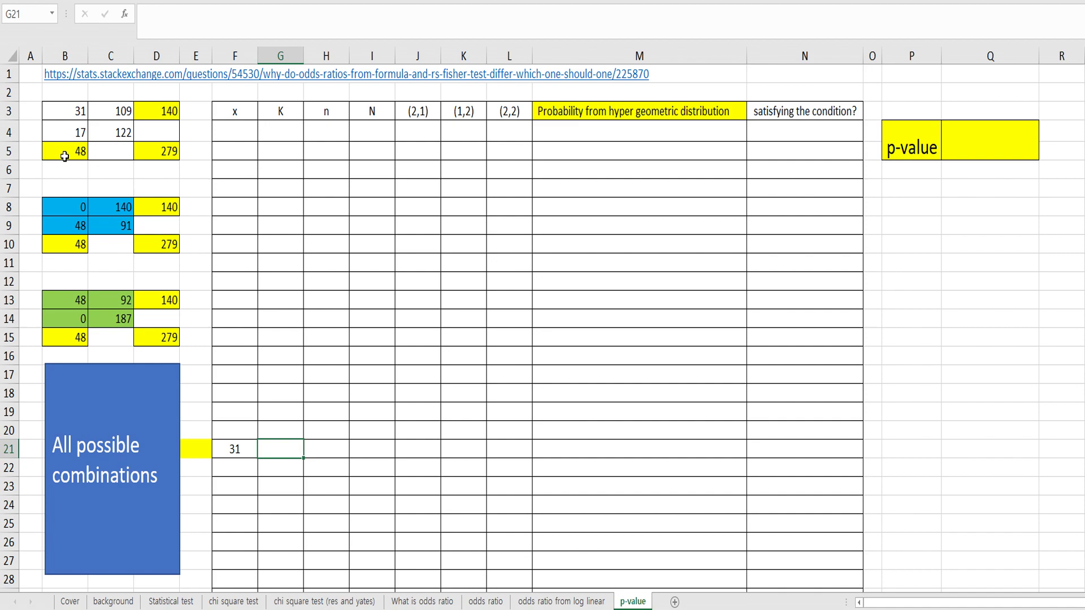
type("48")
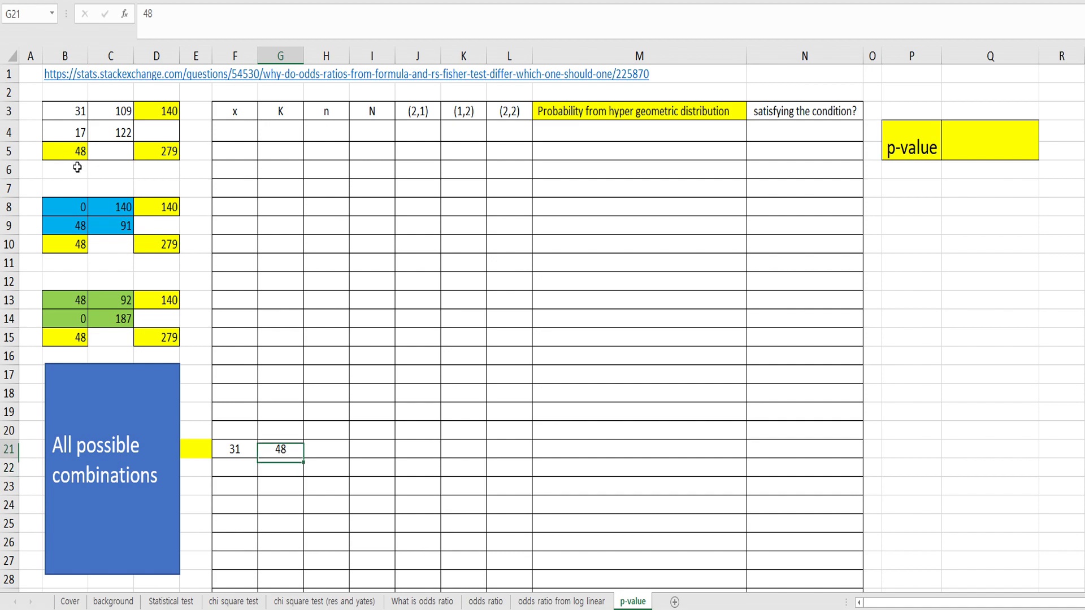
key("Tab")
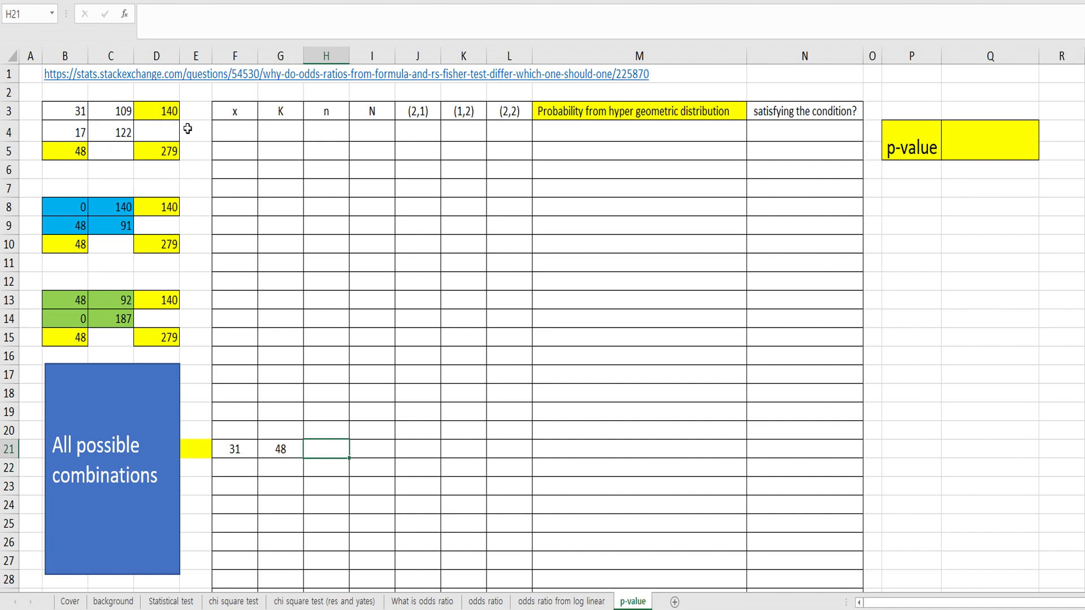
type("140")
key("Tab")
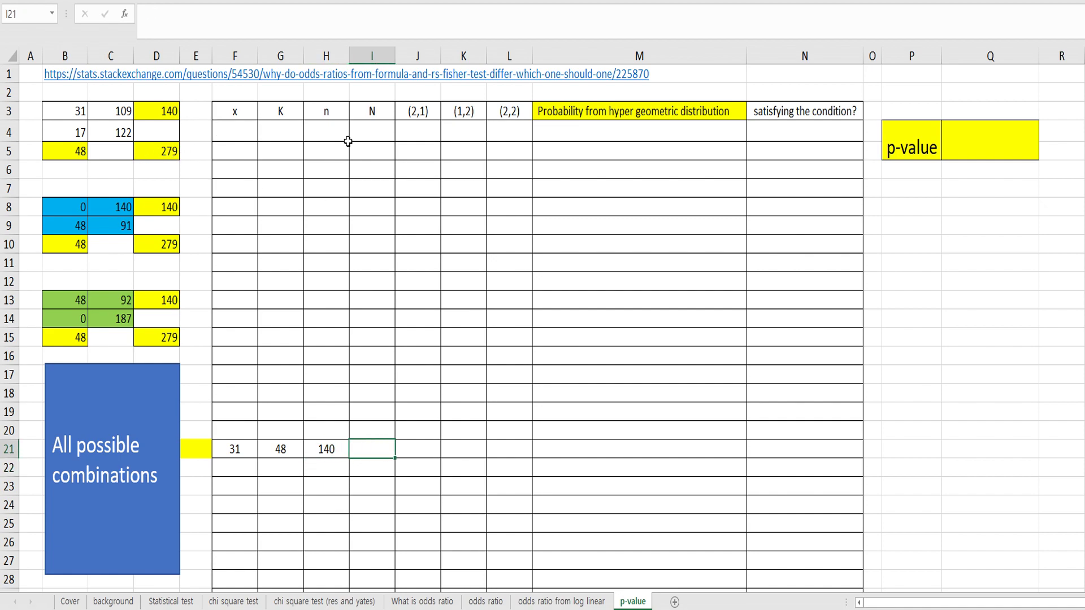
type("279")
key("Down")
Copy the K, n and N values from row 21 into every table row, G4 through I52.
key("Up")
key("Left")
key("Left")
key("shift+Right")
key("shift+Right")
key("ctrl+c")
key("Up")
key("Up")
key("Up")
key("Up")
key("Up")
key("Up")
key("Up")
key("Up")
key("Up")
key("Up")
key("Up")
key("Up")
key("Up")
key("Up")
key("Up")
key("Up")
key("Up")
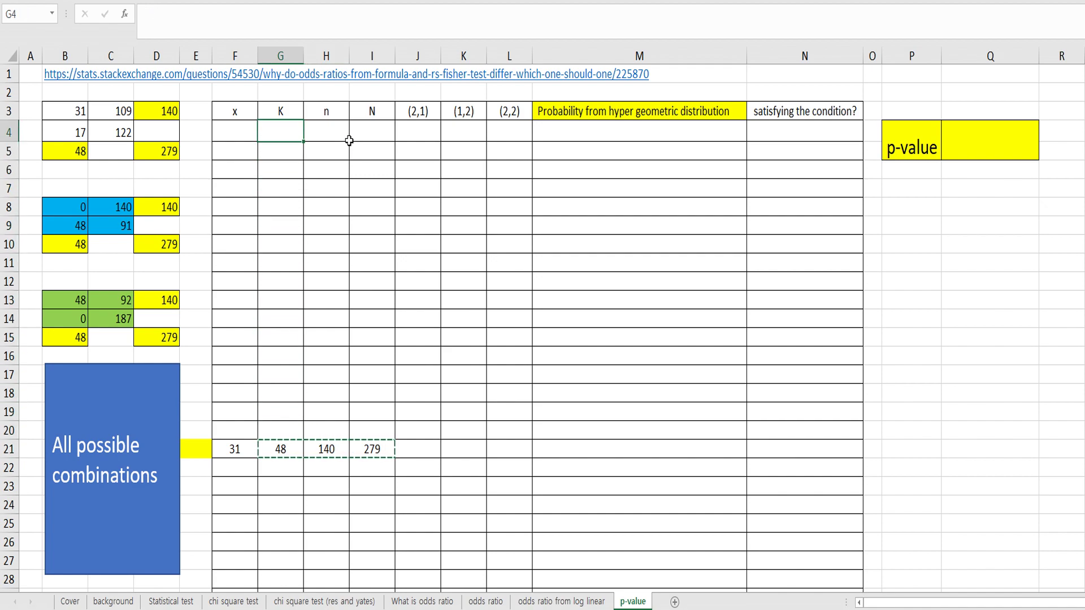
scroll(381, 438, "down", 10)
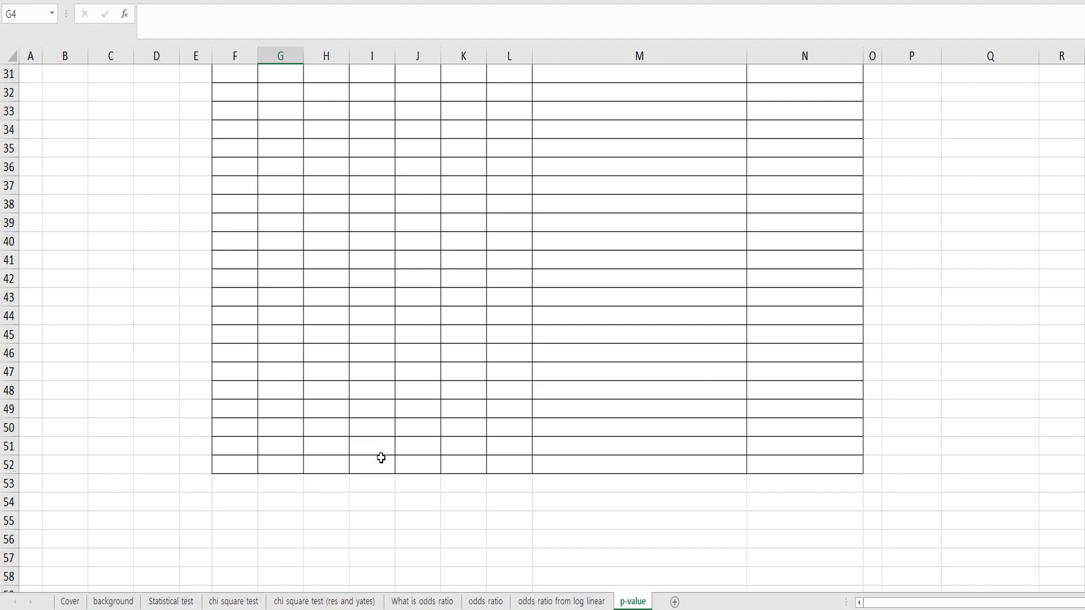
left_click(381, 458, "shift")
key("ctrl+v")
scroll(379, 456, "up", 10)
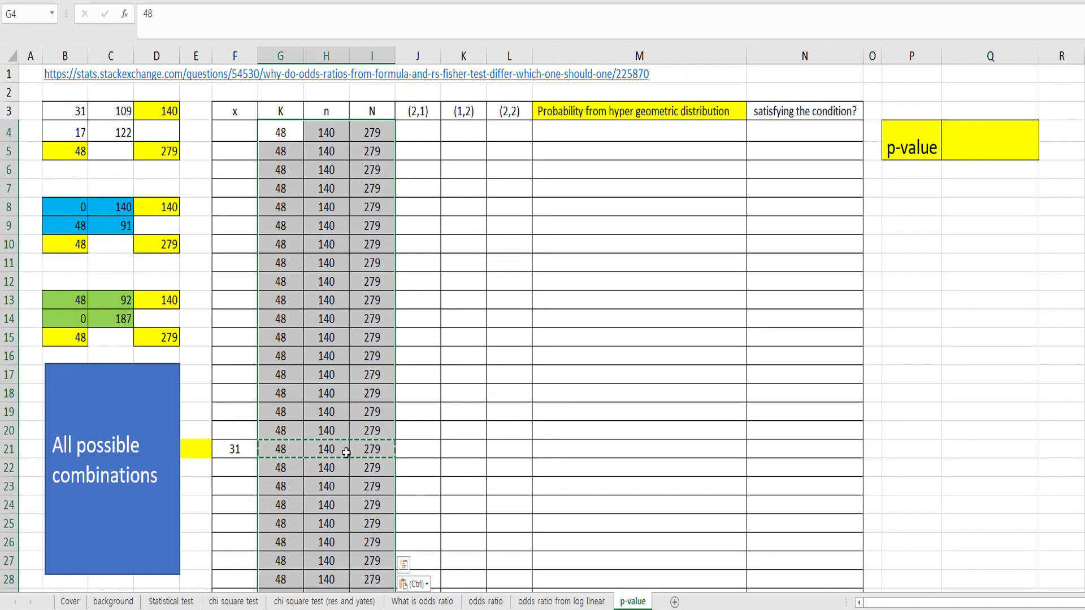
Enter x values 32 in F20 and 33 in F19, and extend the series up to 48 in F4.
left_click(316, 484)
left_click(240, 454)
key("Up")
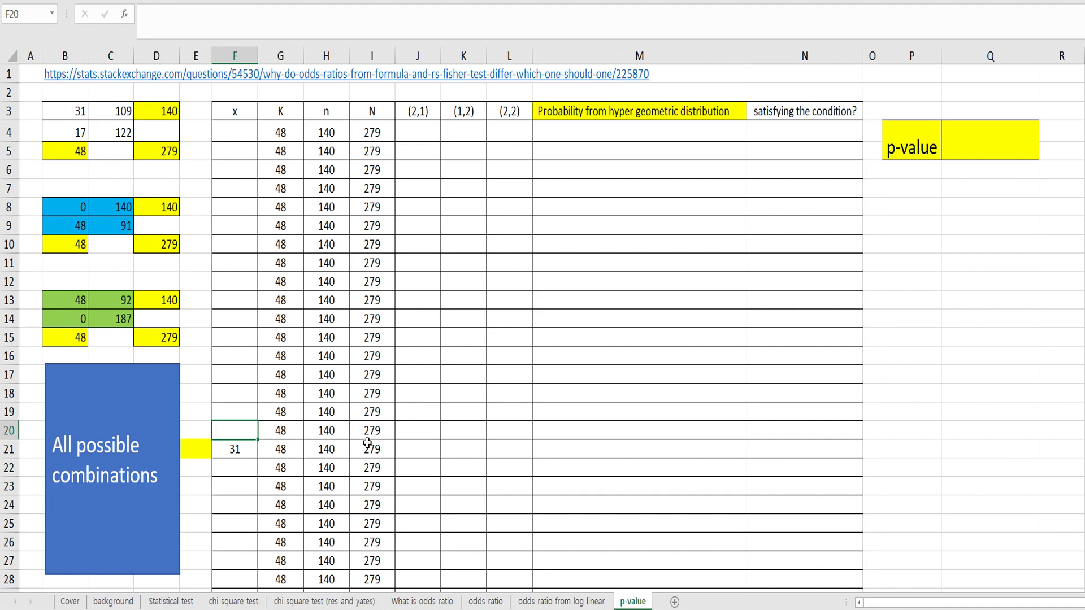
key("Up")
type("32")
key("Return")
left_click(244, 404)
type("33")
key("Return")
left_click_drag(248, 414, 257, 127)
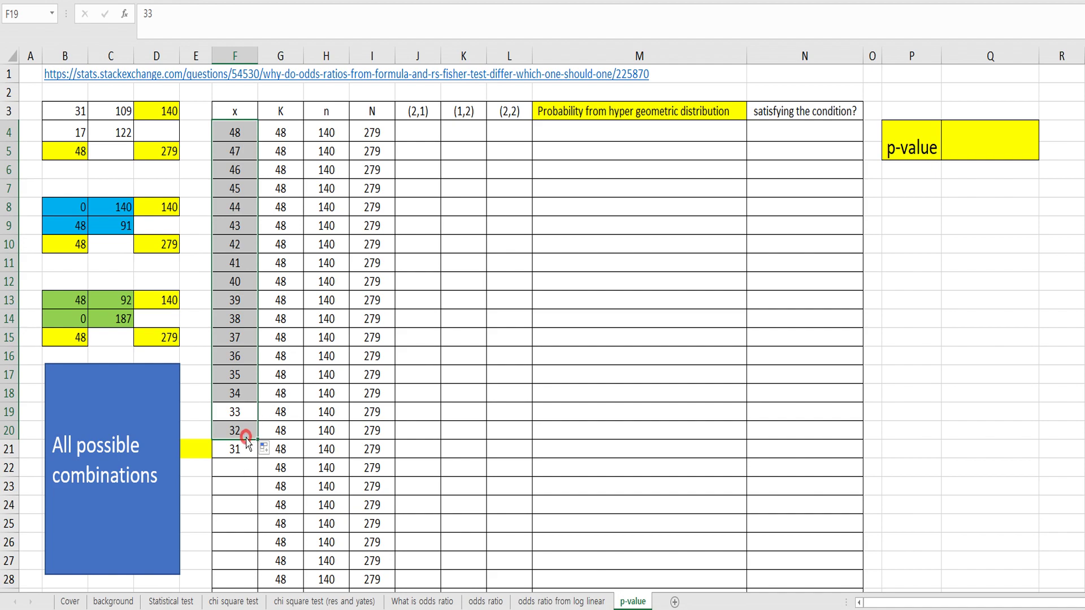
left_click_drag(241, 438, 247, 445)
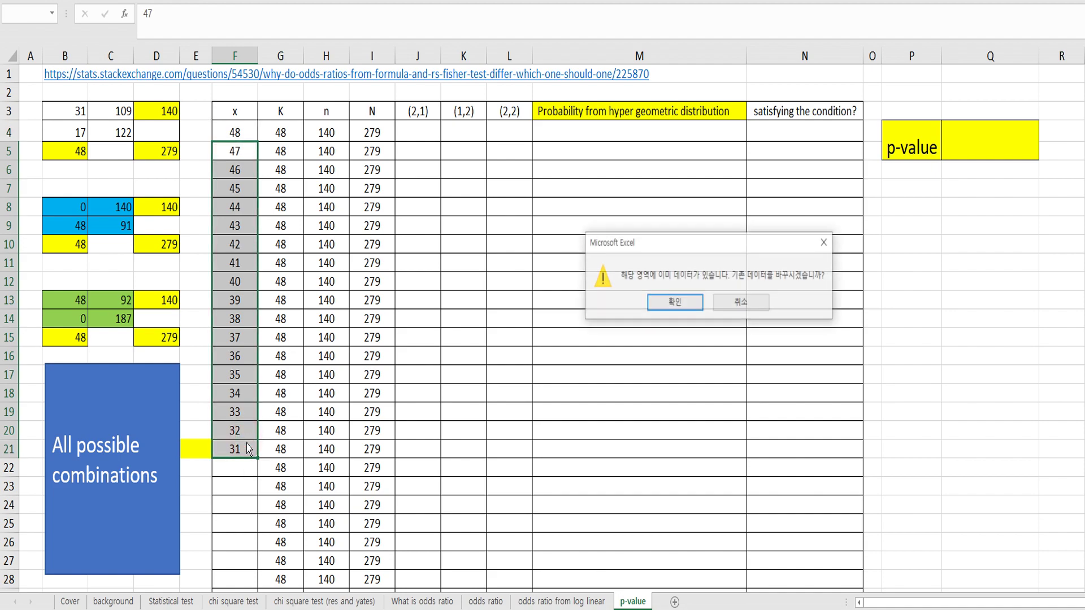
left_click(741, 303)
left_click(295, 412)
Extend the x series from F20 and F21 down to 0 in F52.
left_click_drag(249, 429, 248, 448)
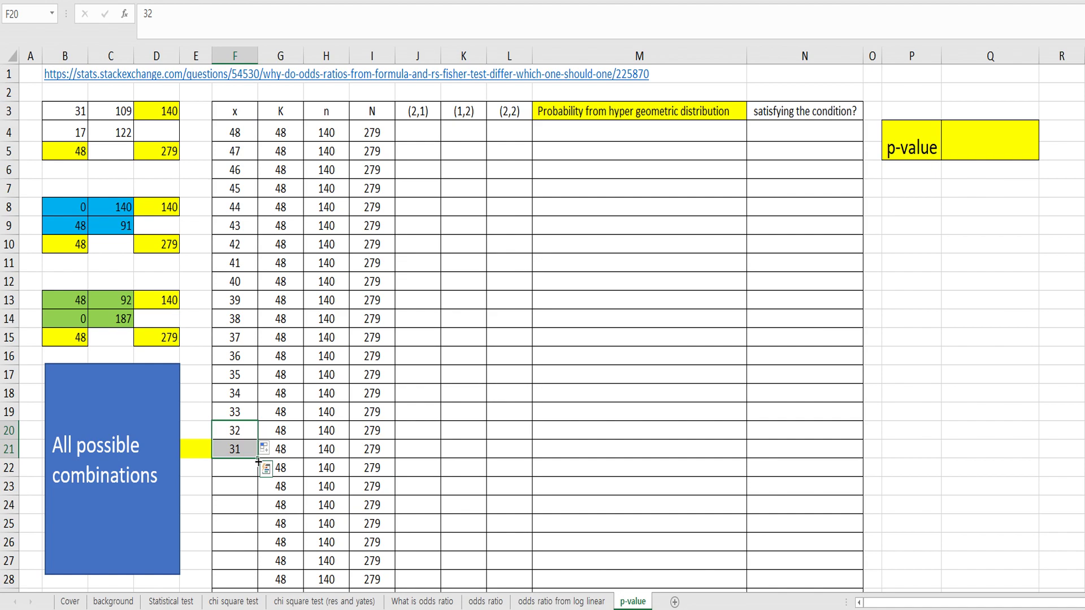
double_click(258, 458)
scroll(239, 479, "down", 4)
scroll(239, 479, "down", 7)
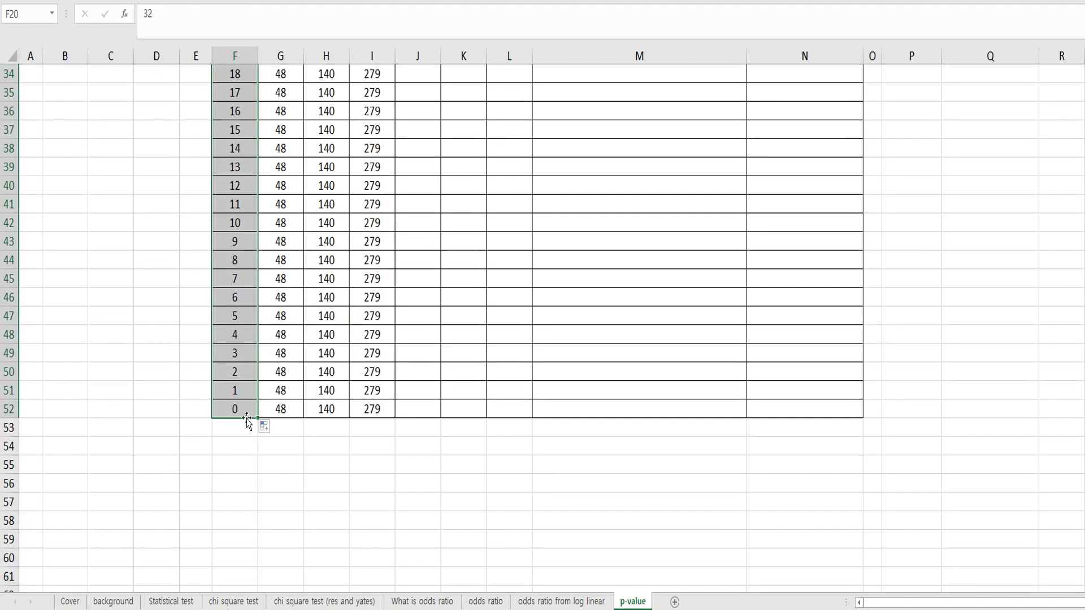
scroll(234, 396, "up", 11)
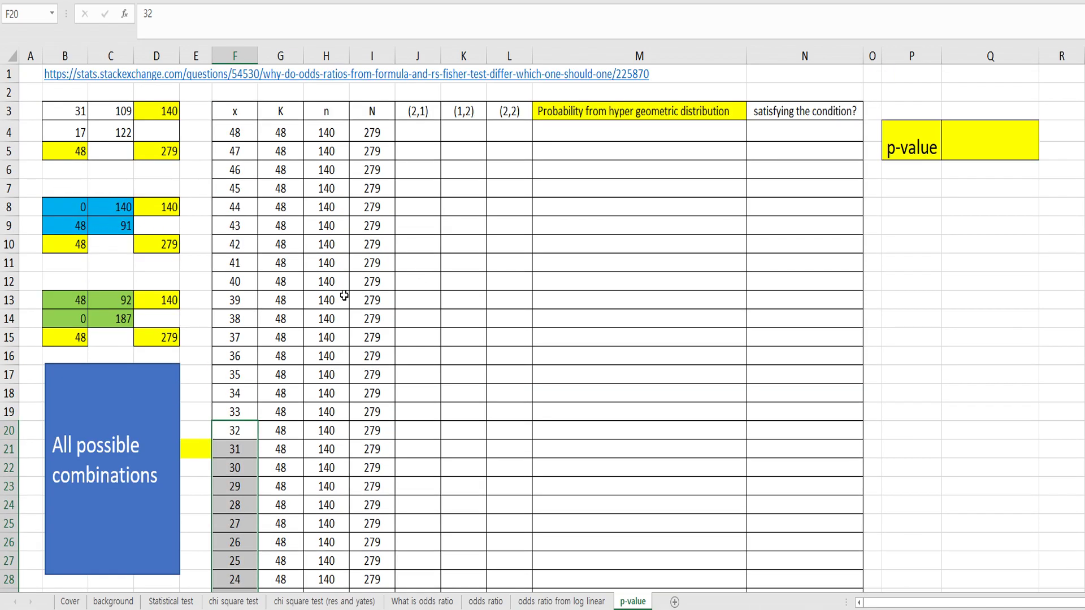
left_click_drag(235, 110, 372, 300)
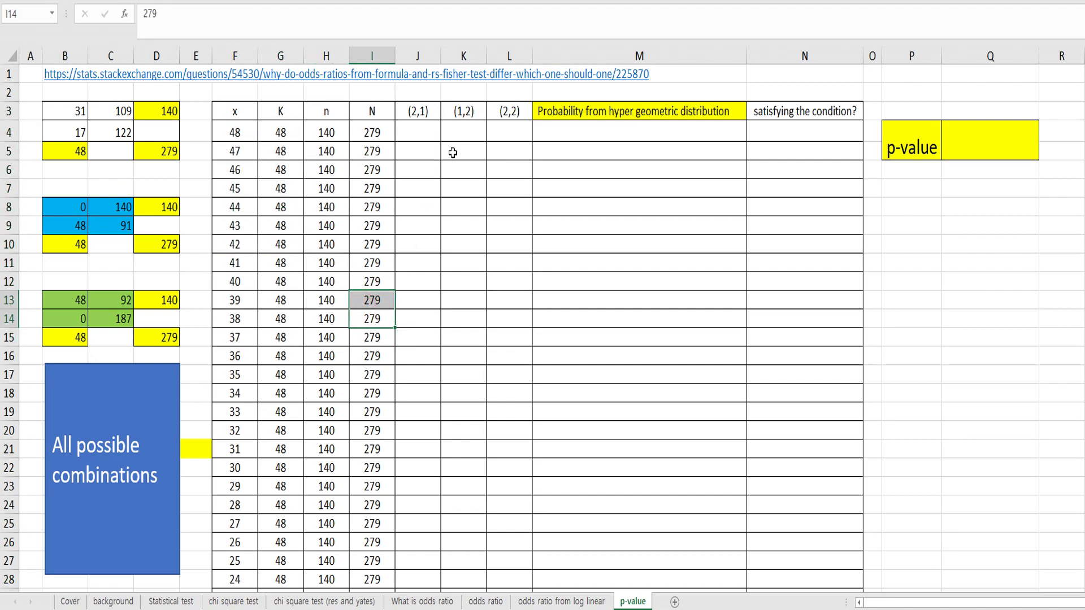
left_click(421, 127)
left_click(400, 447)
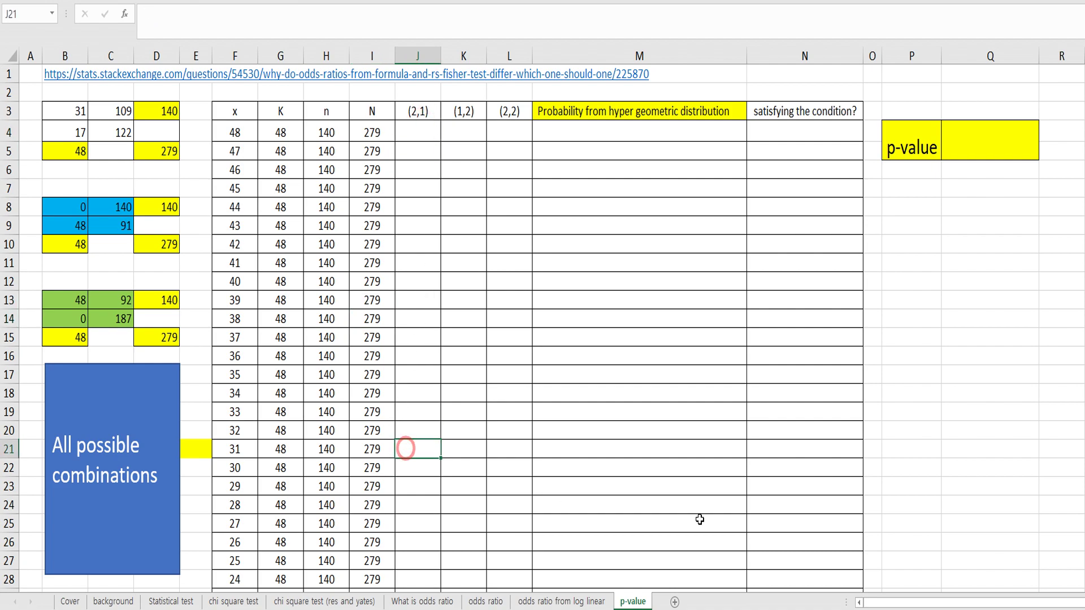
left_click_drag(236, 448, 431, 460)
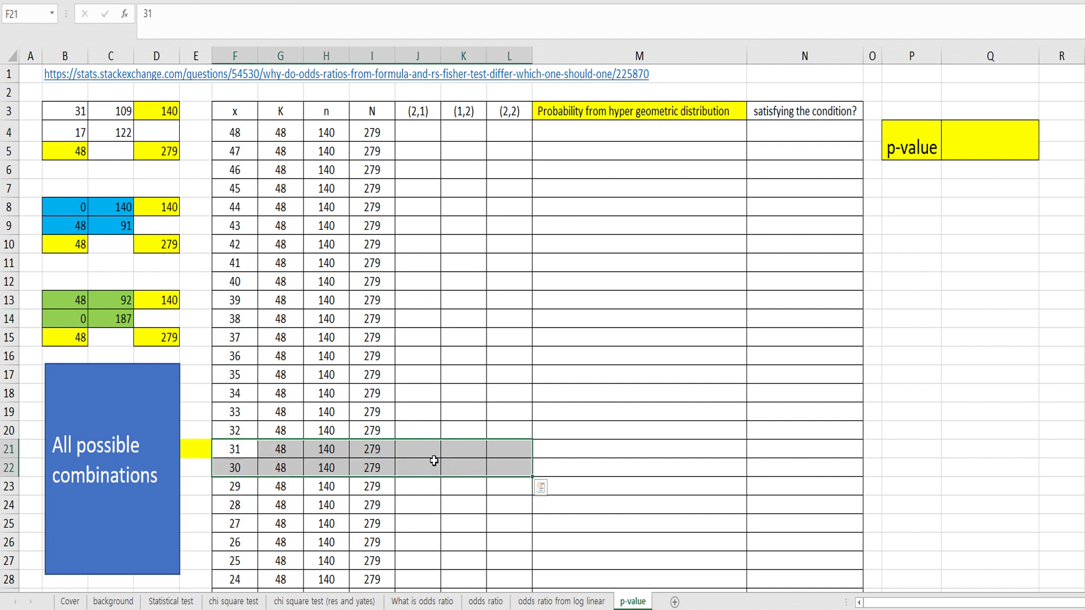
Fill the (2,1), (1,2) and (2,2) cells of row 21 with 17, 109 and 279.
left_click(417, 450)
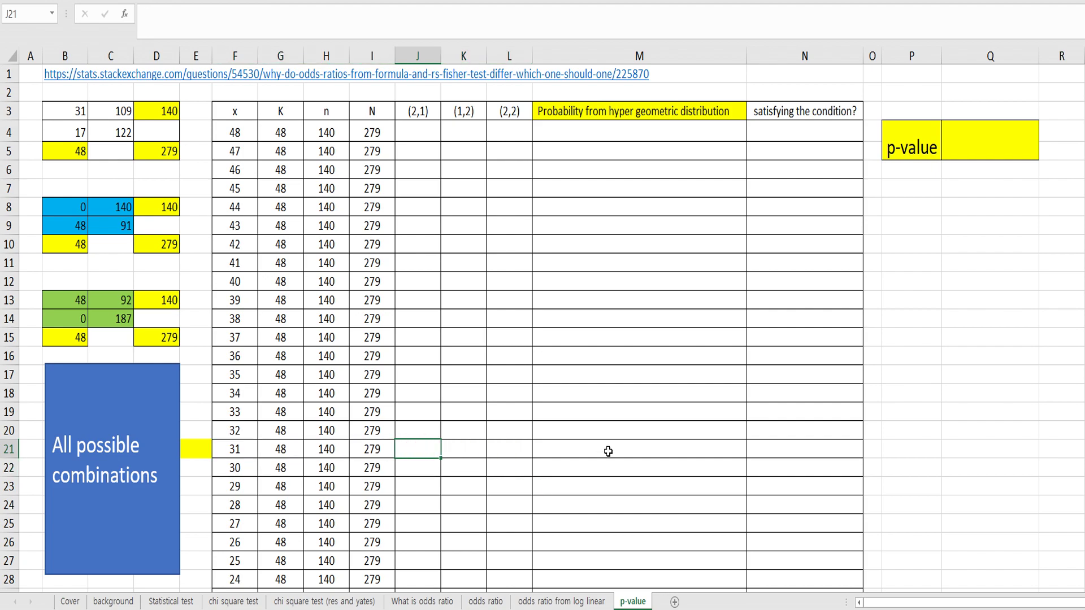
type("17")
key("Tab")
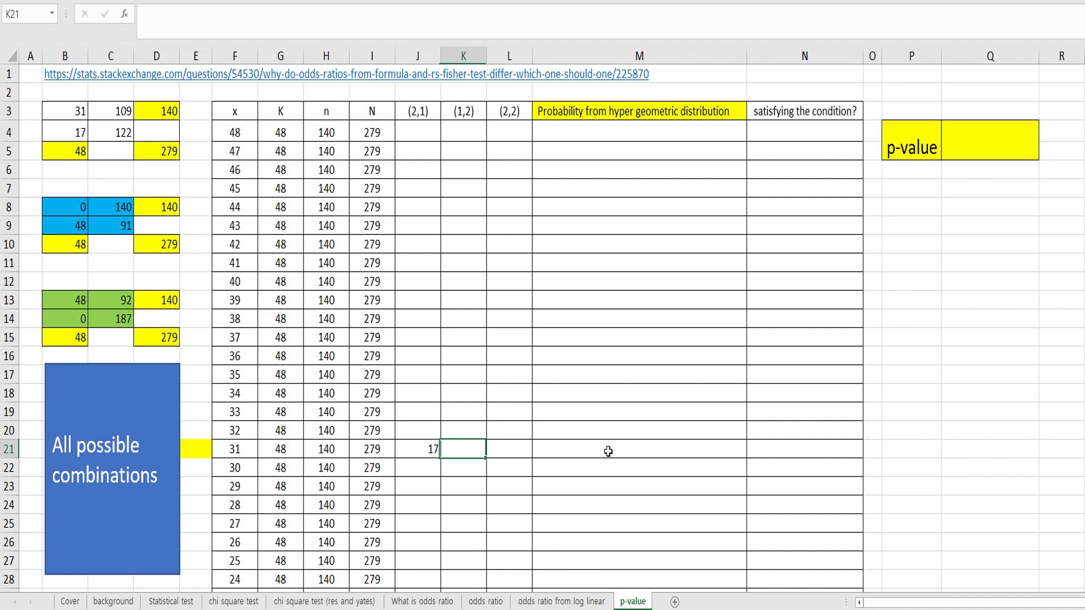
type("109")
key("Tab")
type("279")
key("Return")
Calculate the (2,1) value for x 32 in J20 with the formula =G20-F20.
key("Up")
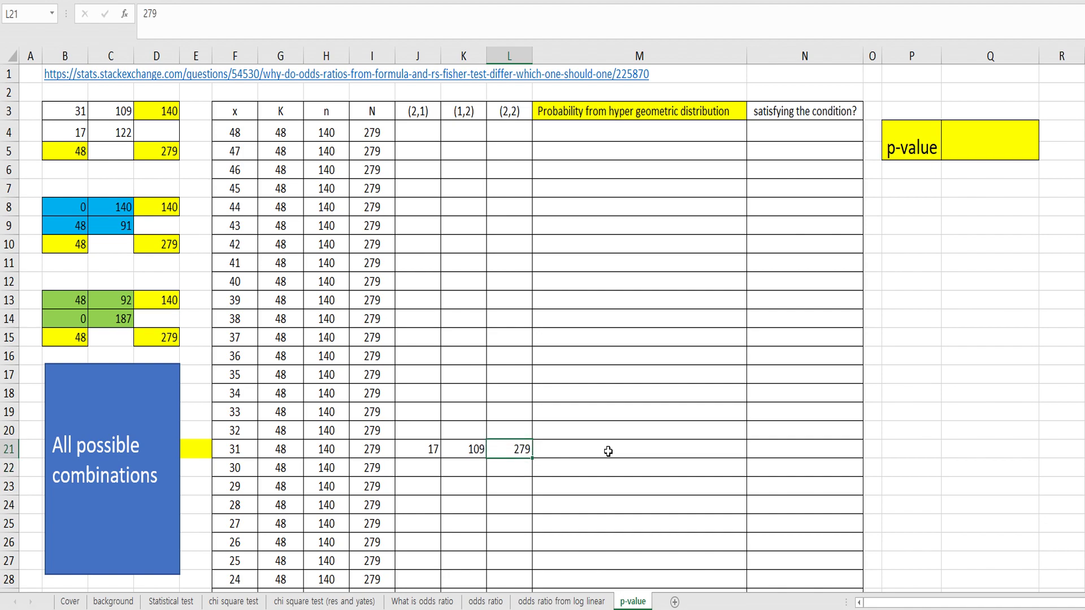
key("Left")
key("Left")
key("Up")
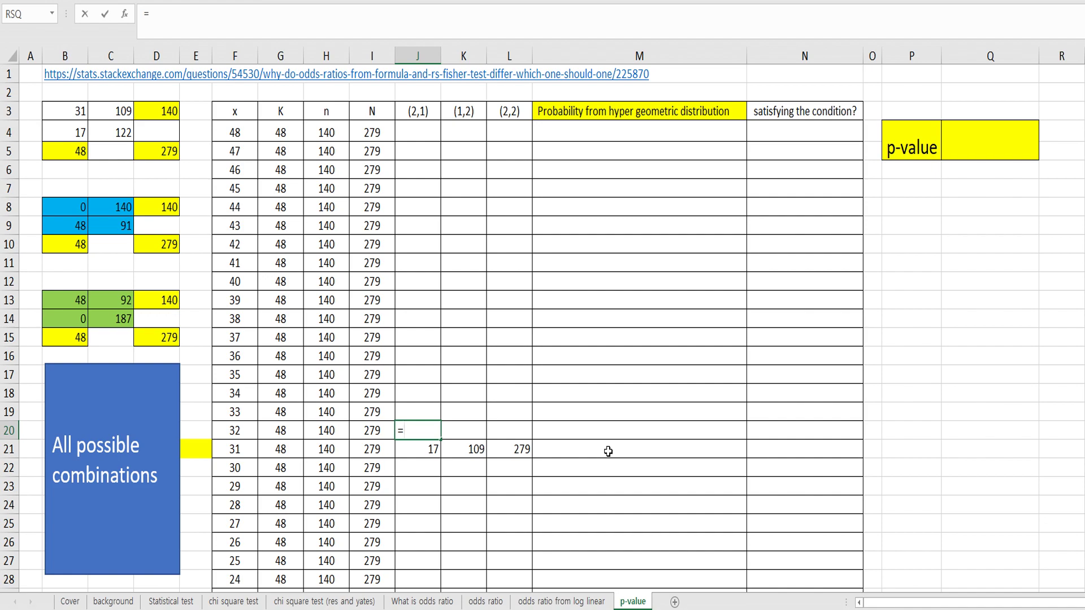
type("=")
key("Left")
key("Left")
key("Left")
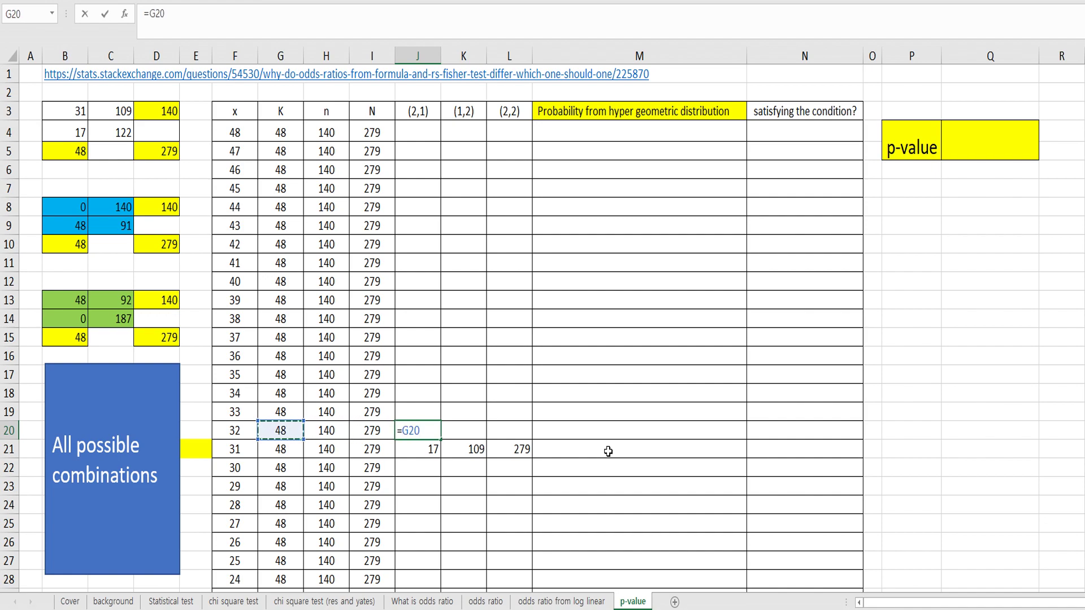
type("-")
key("Left")
key("Left")
key("Left")
key("Left")
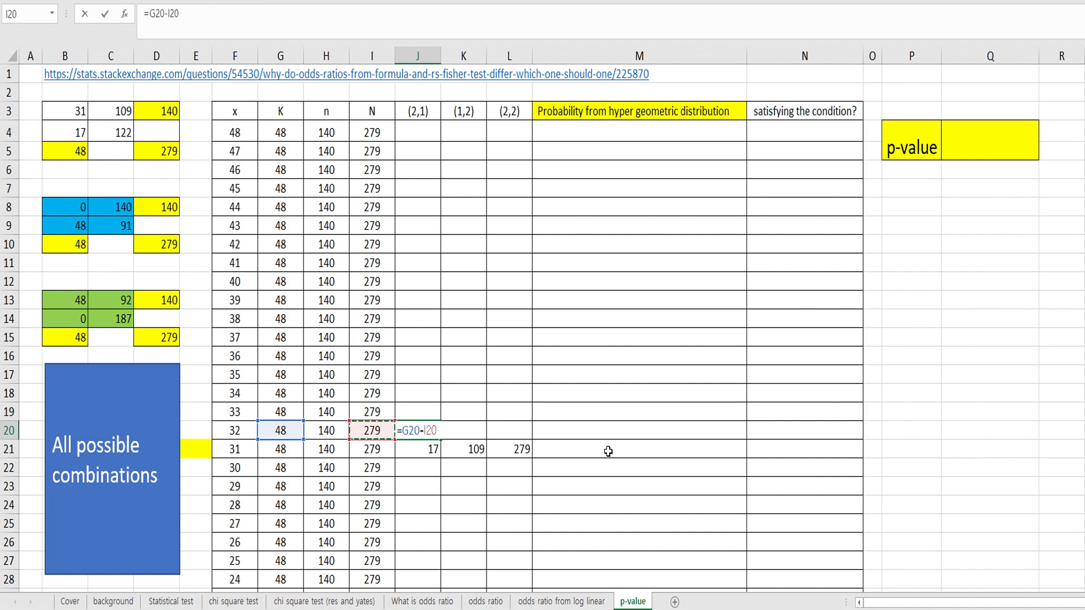
key("Return")
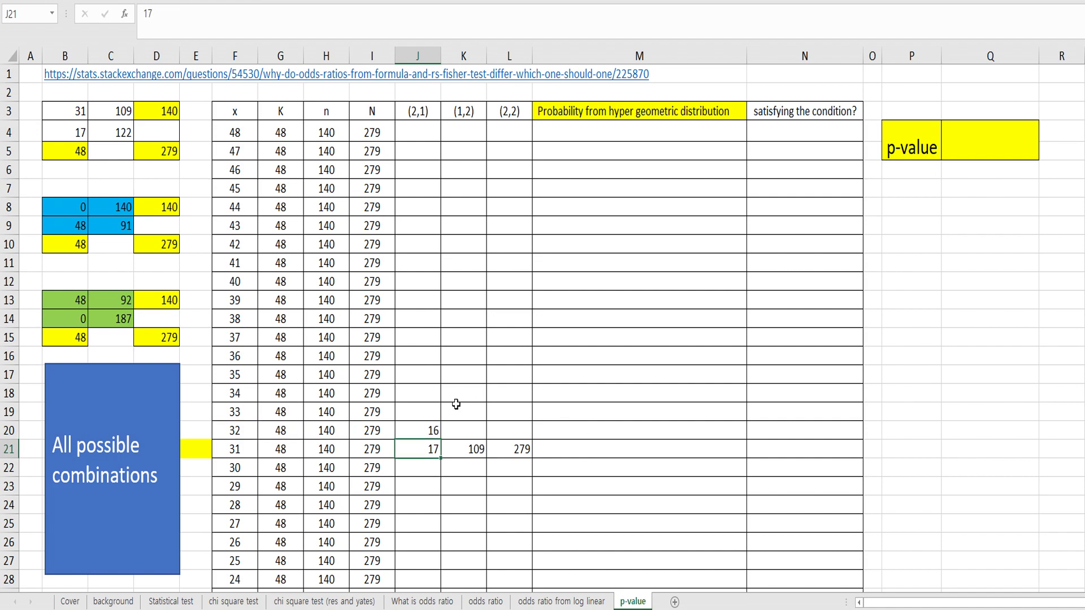
Copy the (2,1) formula from J20 up through J4 and check the x 48 row.
left_click(435, 431)
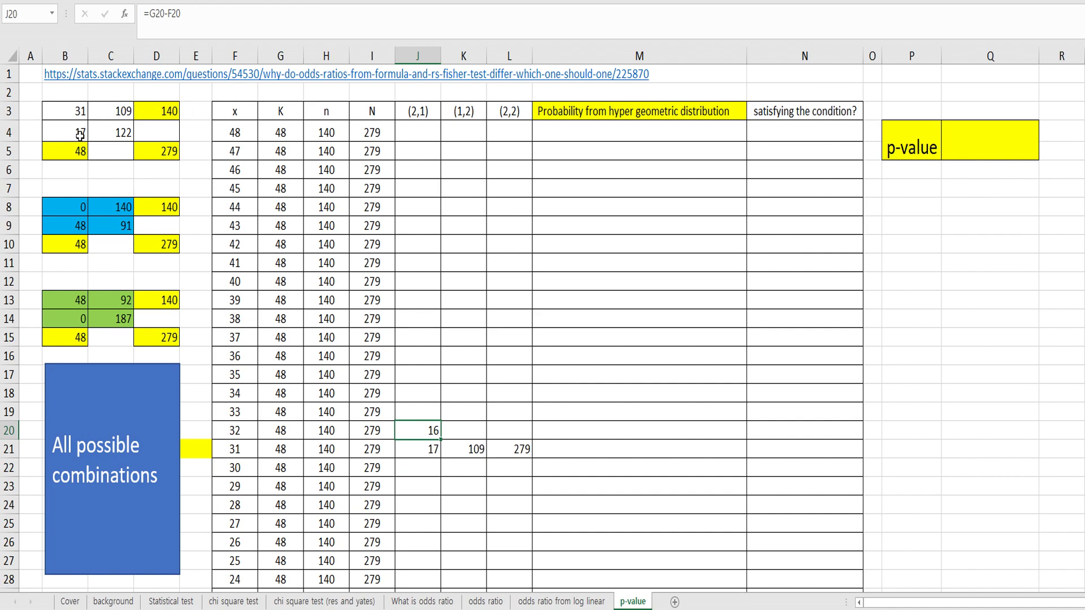
left_click_drag(443, 439, 429, 126)
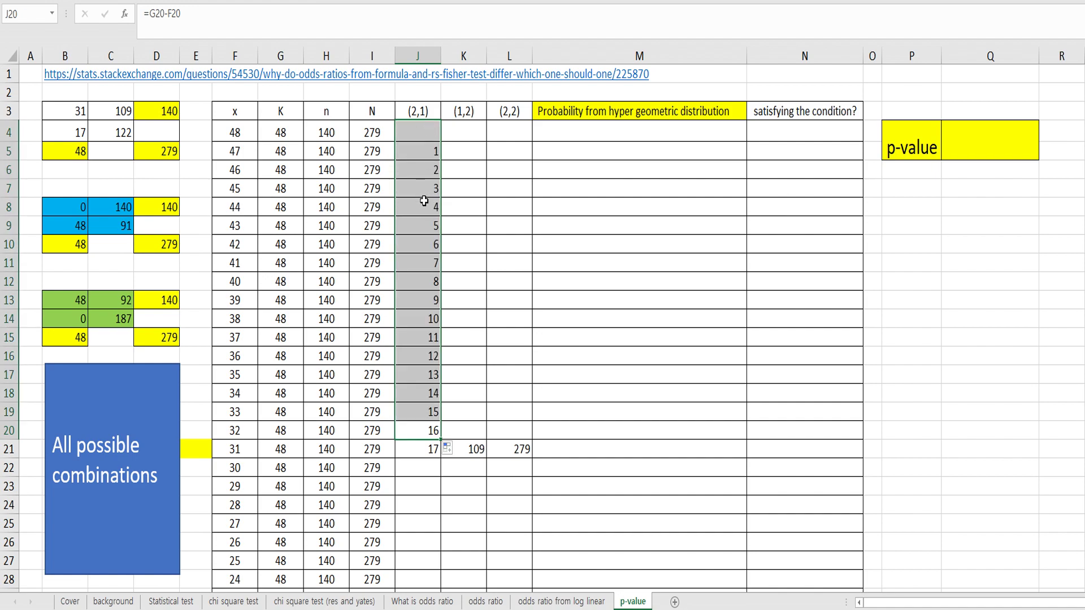
left_click(424, 314)
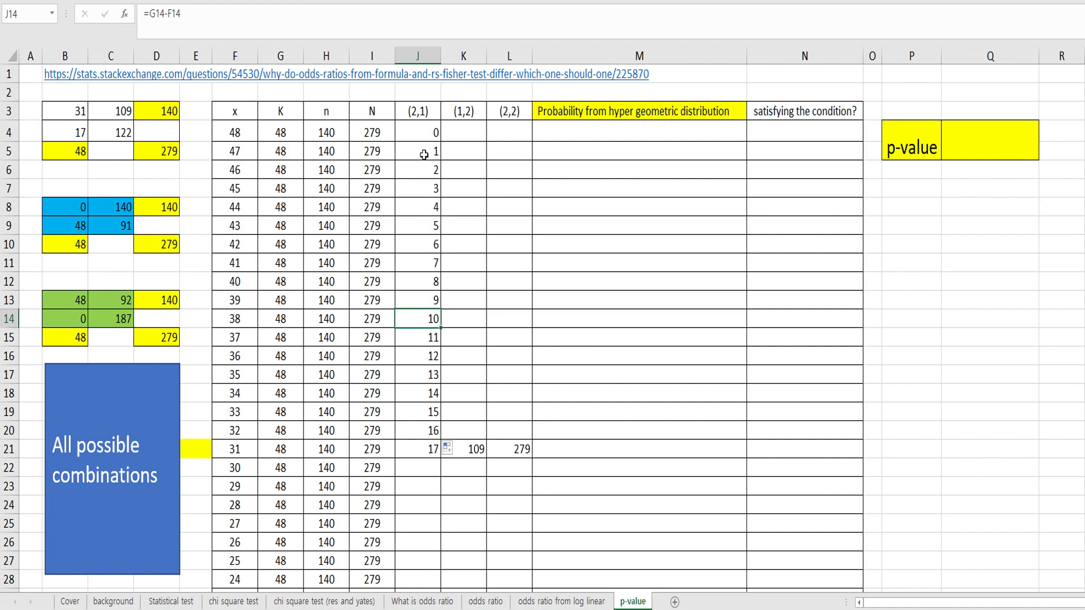
left_click_drag(238, 131, 498, 141)
left_click_drag(506, 139, 506, 139)
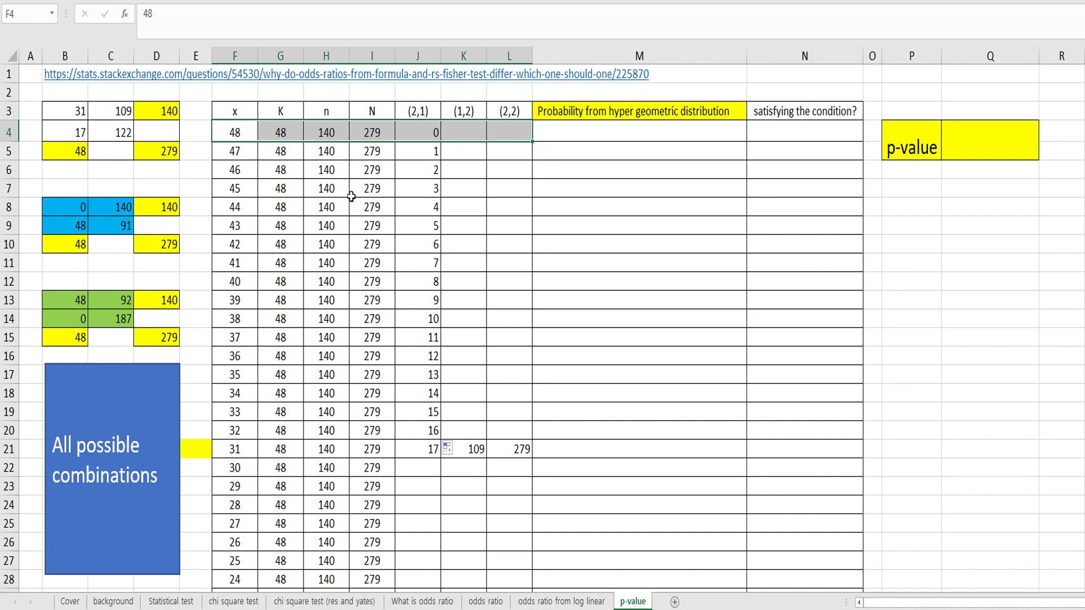
Calculate the (1,2) value in K20 with =H20-F20 and copy the formula up through K4.
left_click(468, 432)
type("=")
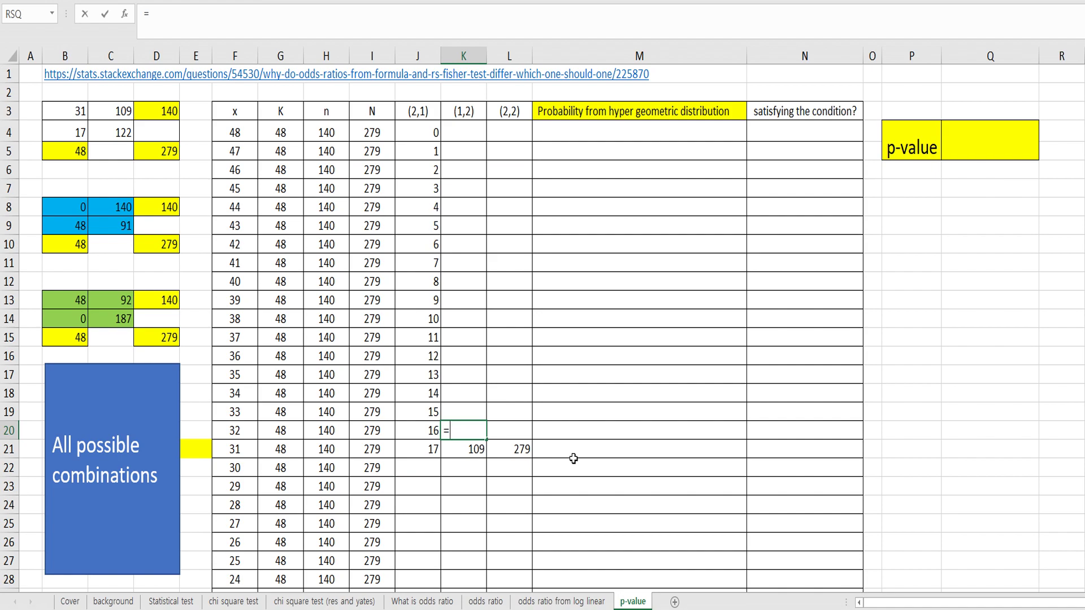
key("Left")
key("Left")
key("Left")
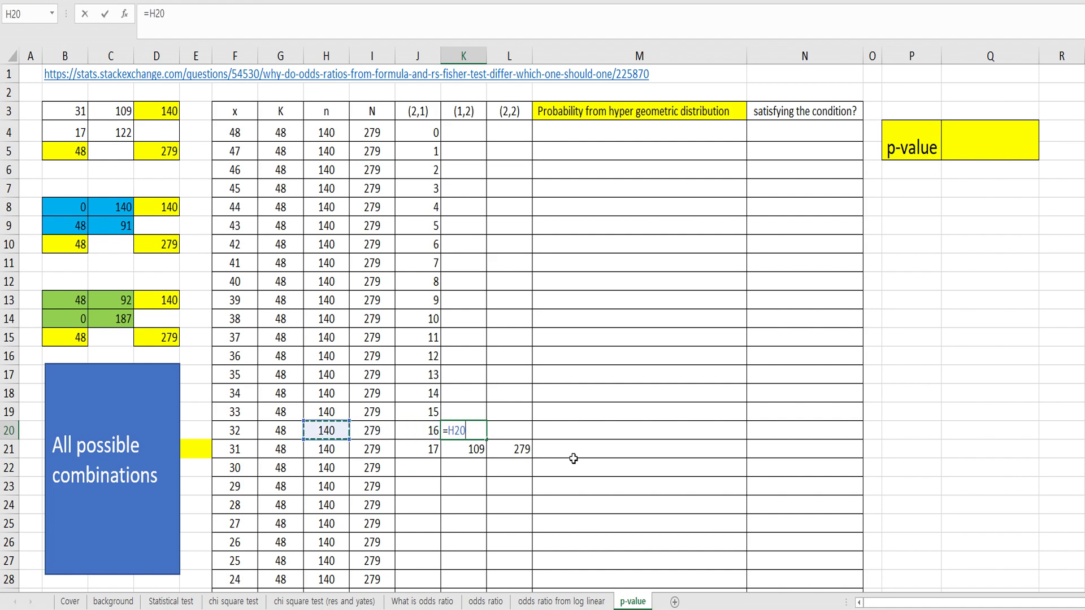
type("-")
key("Left")
key("Left")
key("Left")
key("Left")
key("Left")
key("Return")
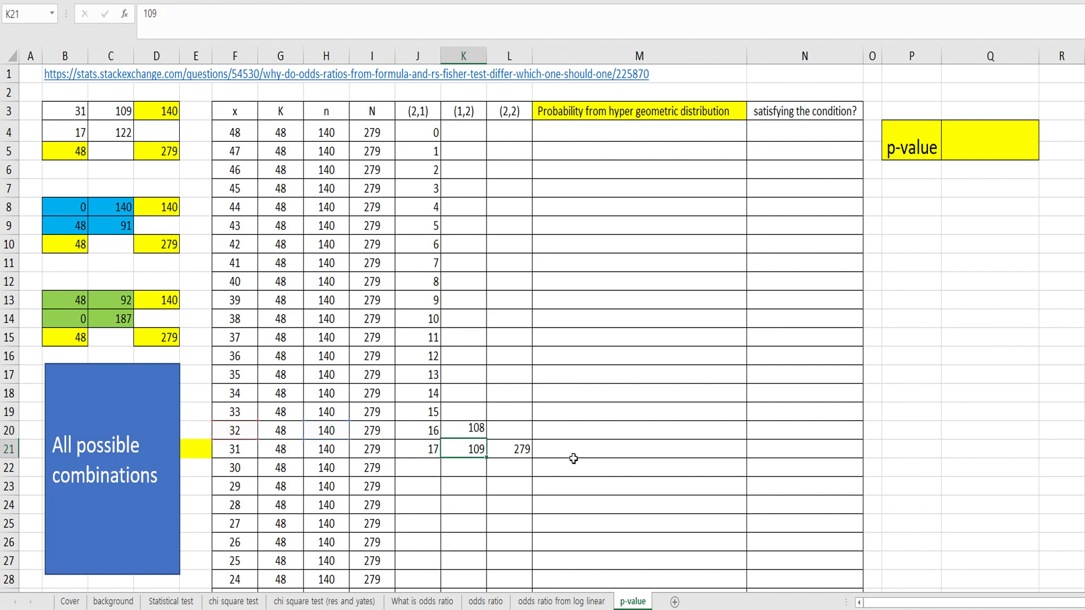
left_click(477, 429)
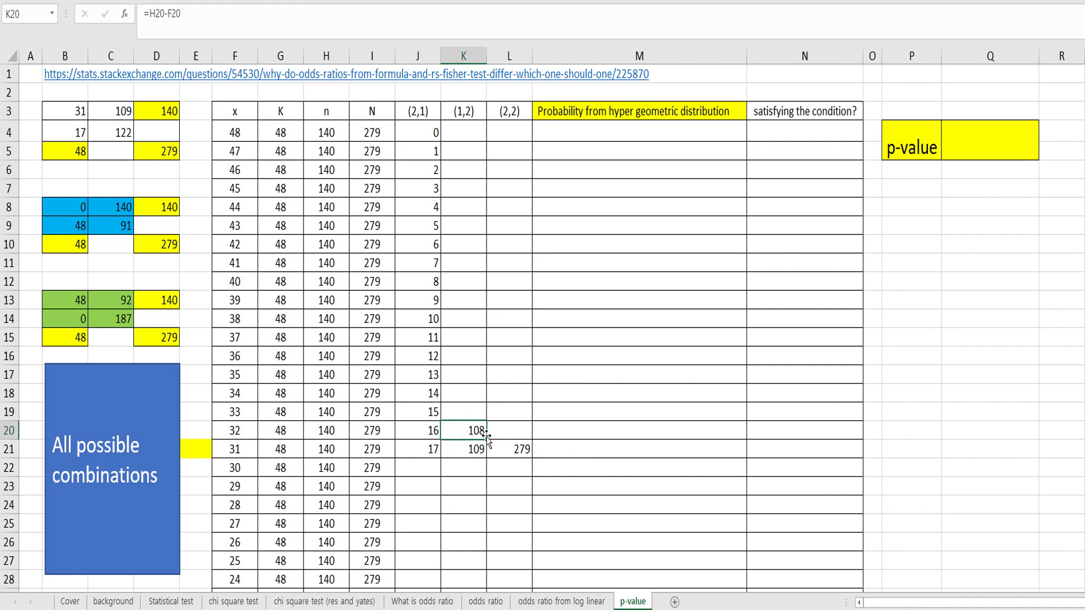
left_click_drag(487, 439, 483, 133)
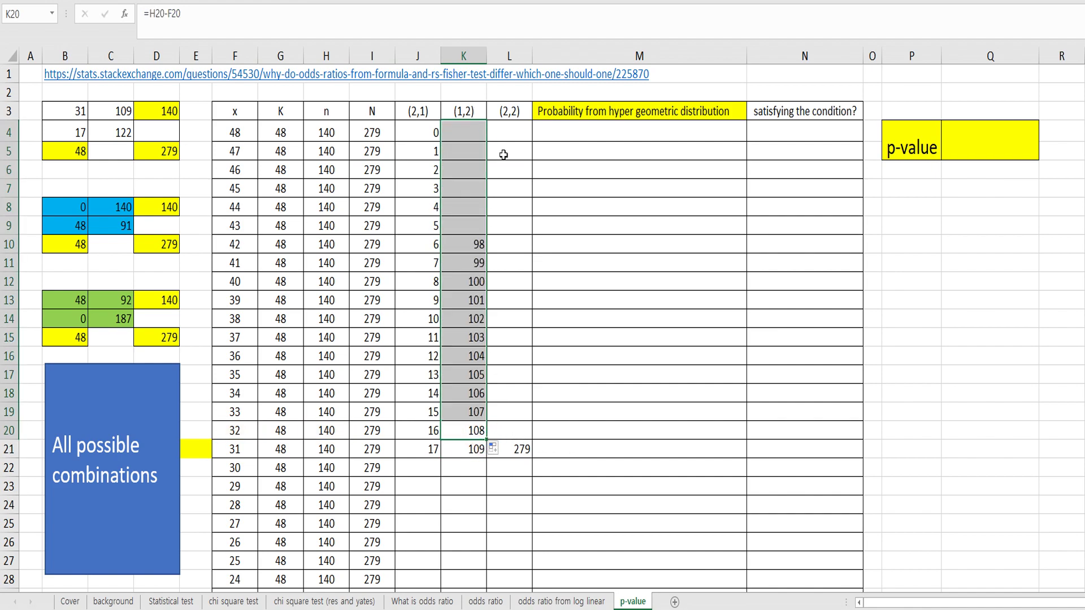
Calculate the (2,2) value in L20 with =279-F20-J20-K20 and copy the formula up through L4.
left_click(516, 429)
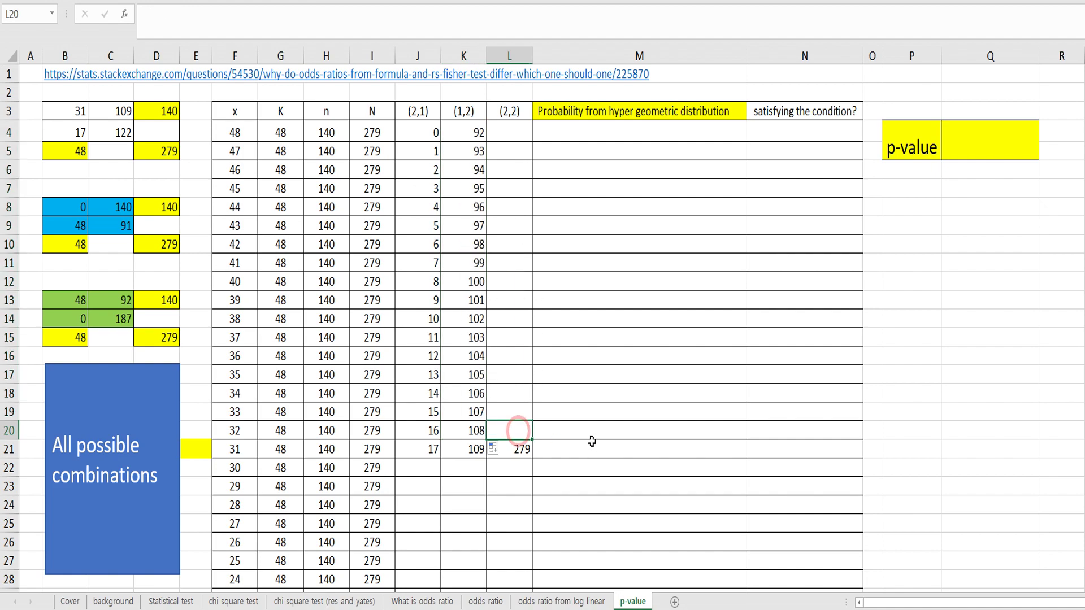
type("=279-")
left_click(235, 429)
type("-")
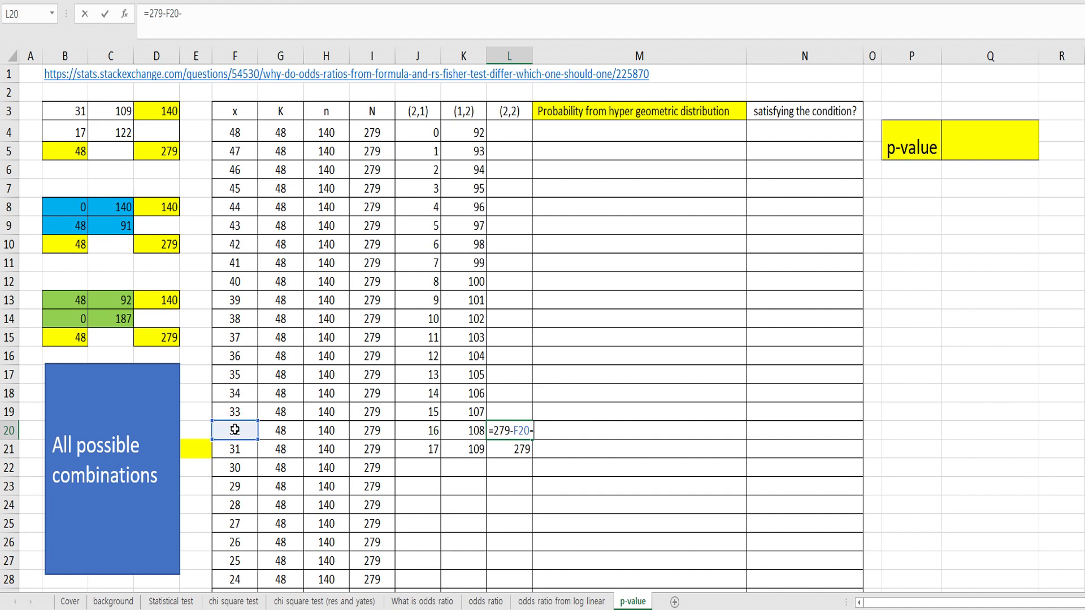
left_click(431, 430)
type("-")
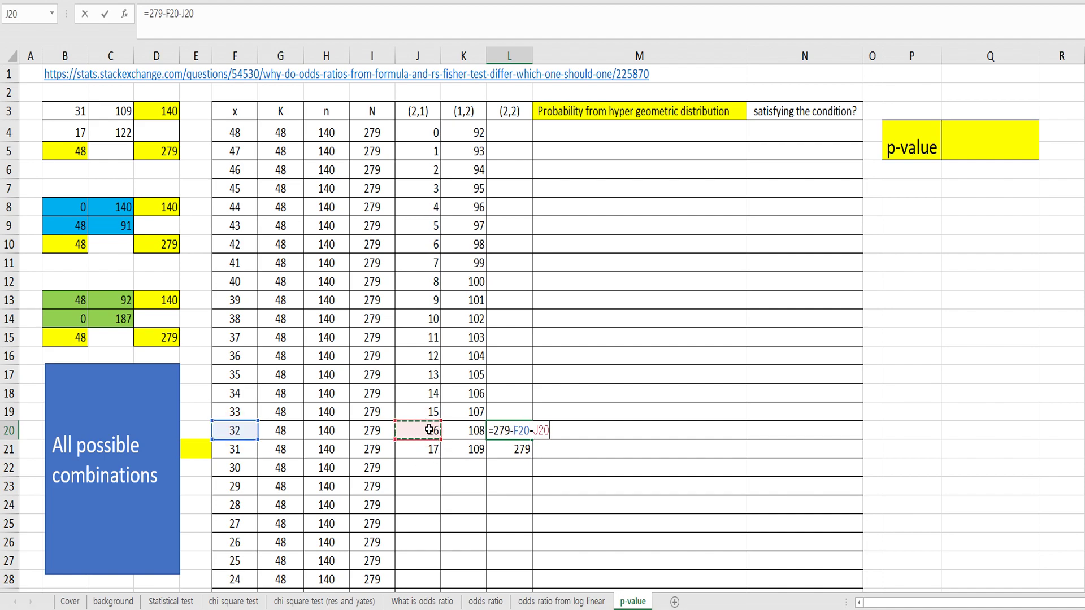
left_click(462, 430)
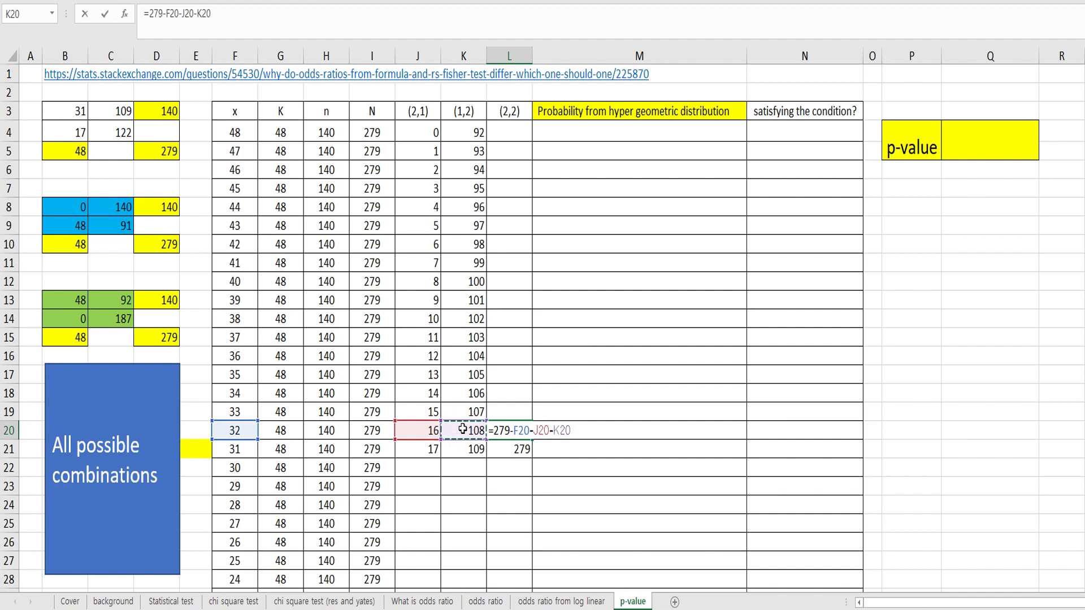
key("Return")
left_click(520, 428)
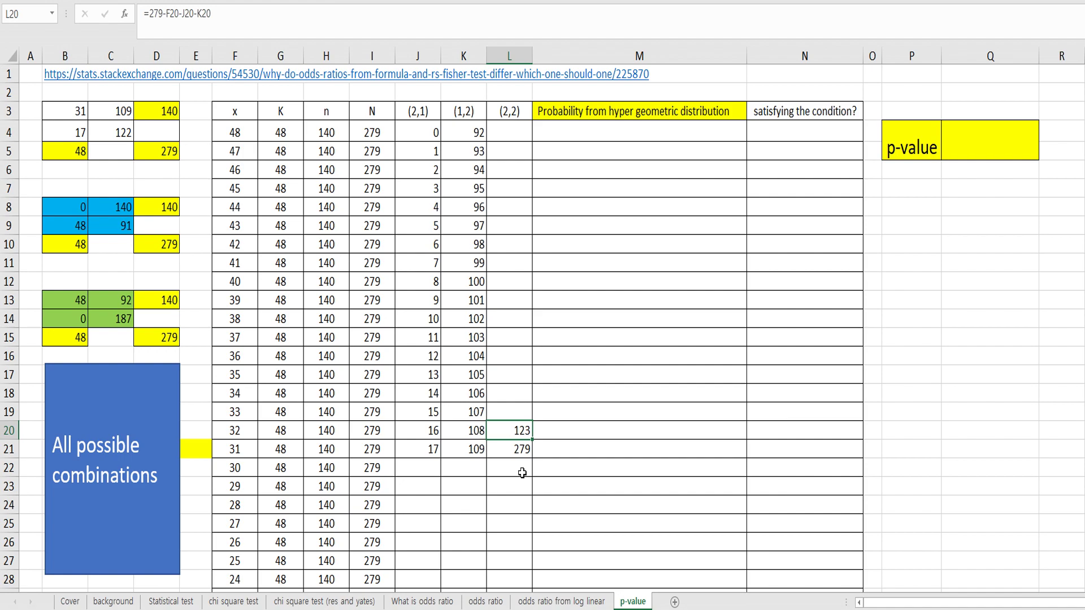
left_click_drag(532, 440, 529, 140)
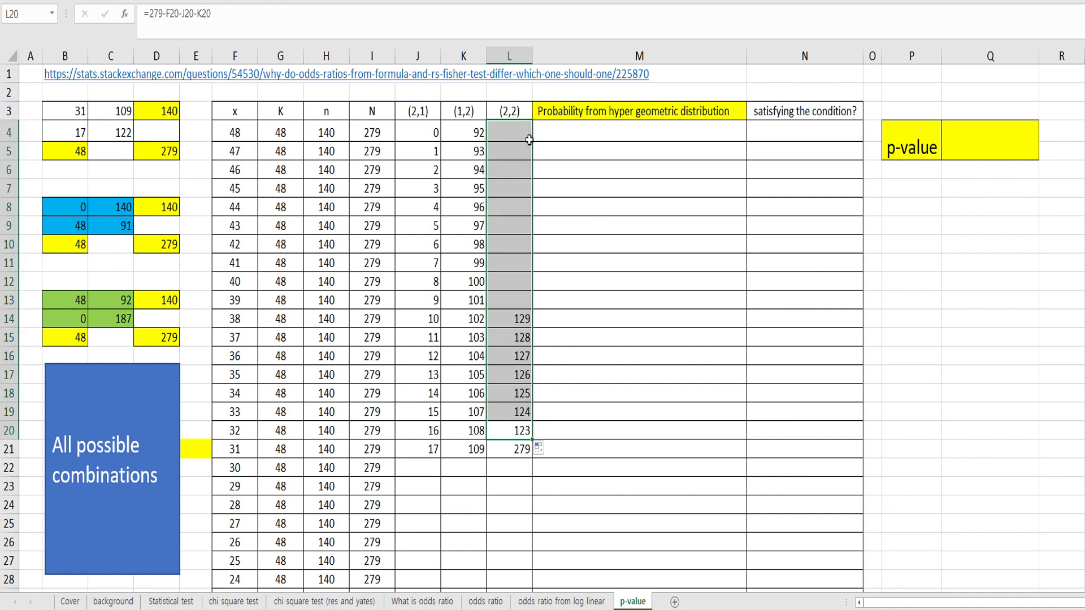
Correct the (2,2) value of row 21 in L21 to 122.
left_click(510, 454)
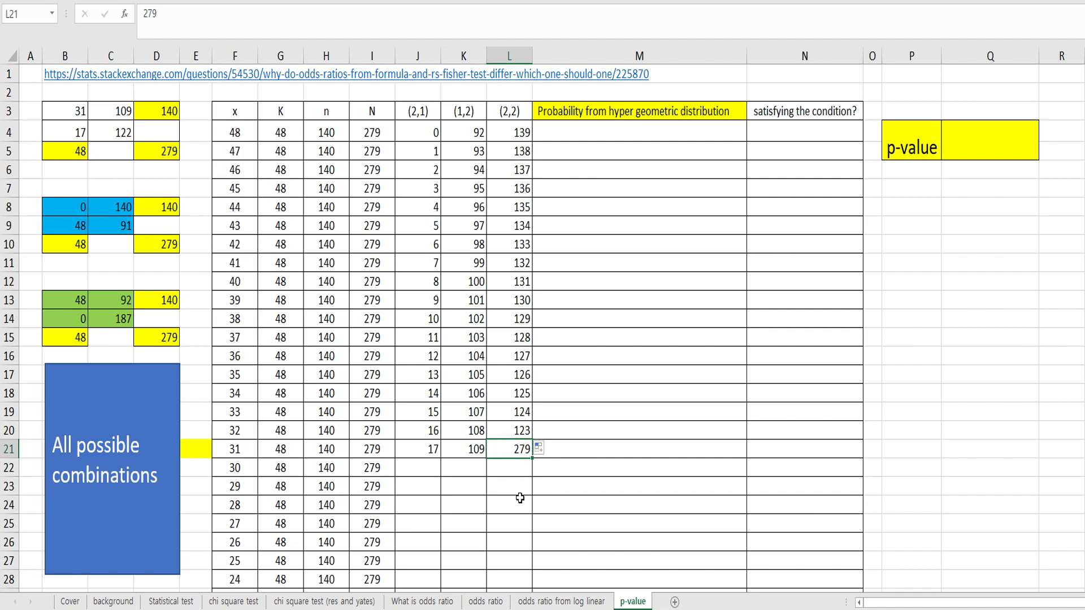
type("122")
key("Return")
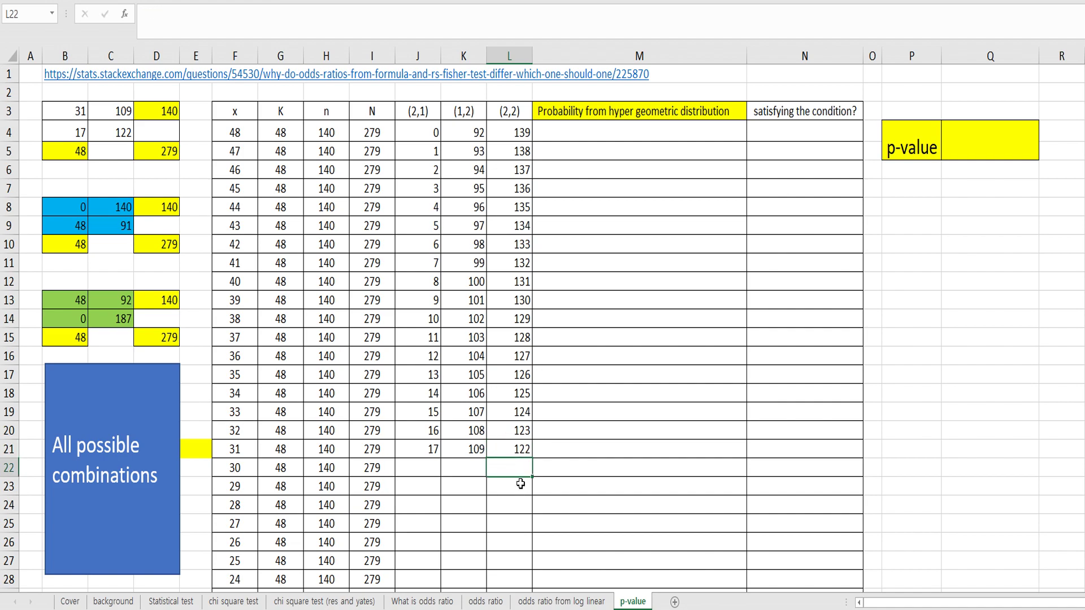
Copy the three cell formulas from J20:L20 down through the remaining rows of the combinations table.
scroll(521, 481, "down", 2)
left_click_drag(427, 334, 511, 334)
left_click_drag(426, 316, 531, 540)
scroll(486, 396, "up", 8)
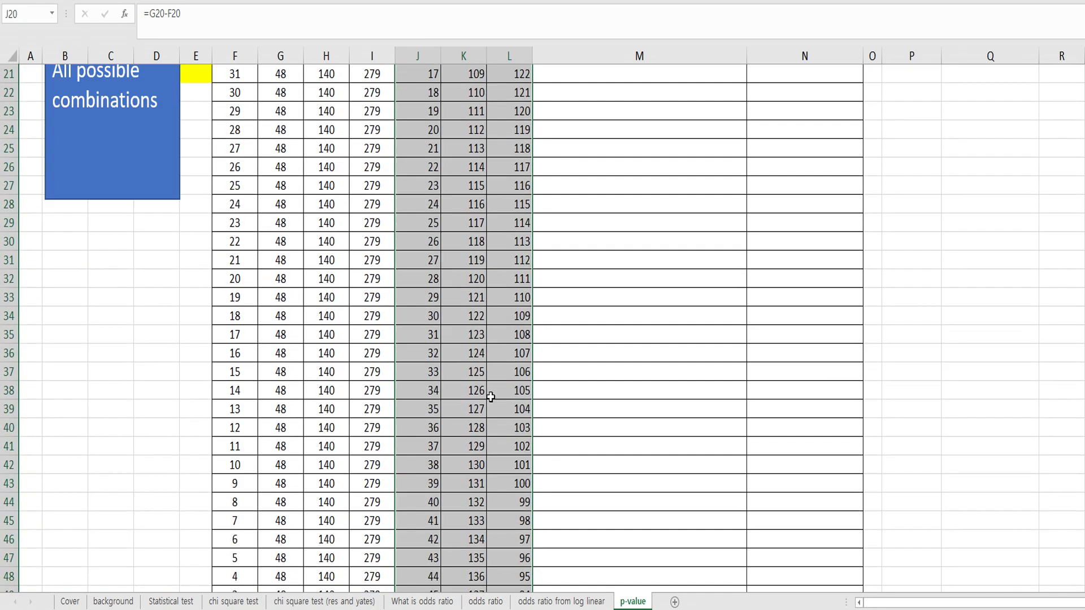
left_click(475, 429)
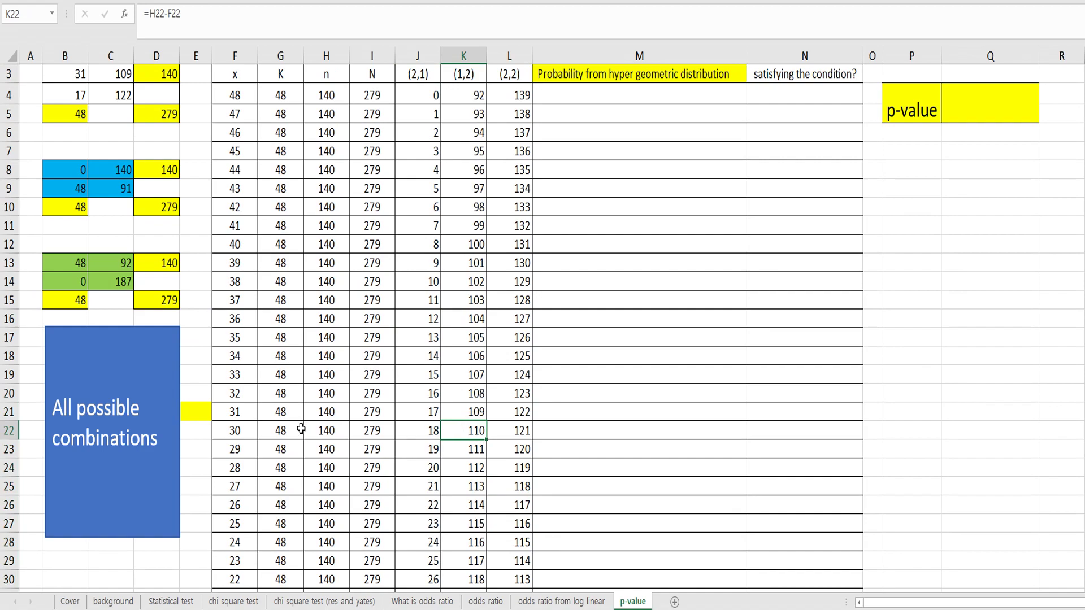
Calculate the hypergeometric probability of row 21 in M21 with =HYPGEOM.DIST(F21,G21,H21,I21,FALSE).
left_click(241, 414)
left_click_drag(241, 414, 523, 413)
left_click(559, 414)
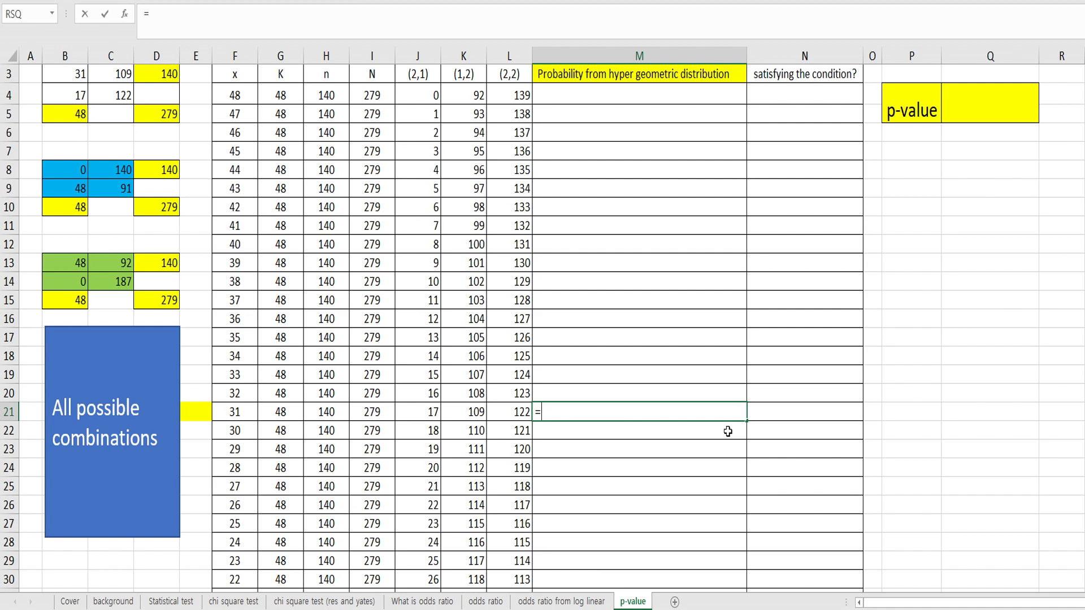
type("hyp")
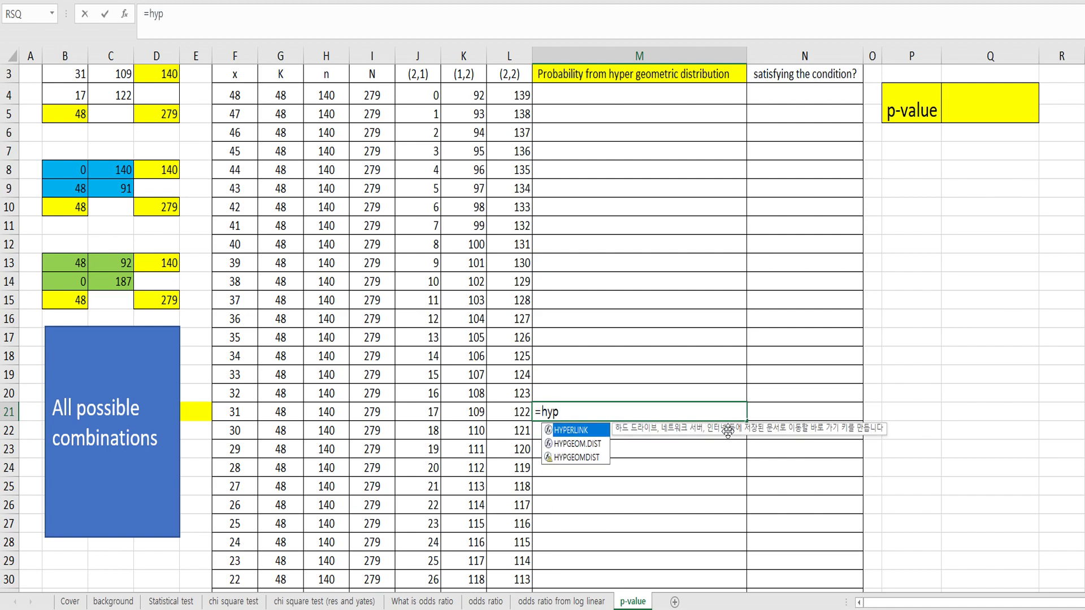
type("geom")
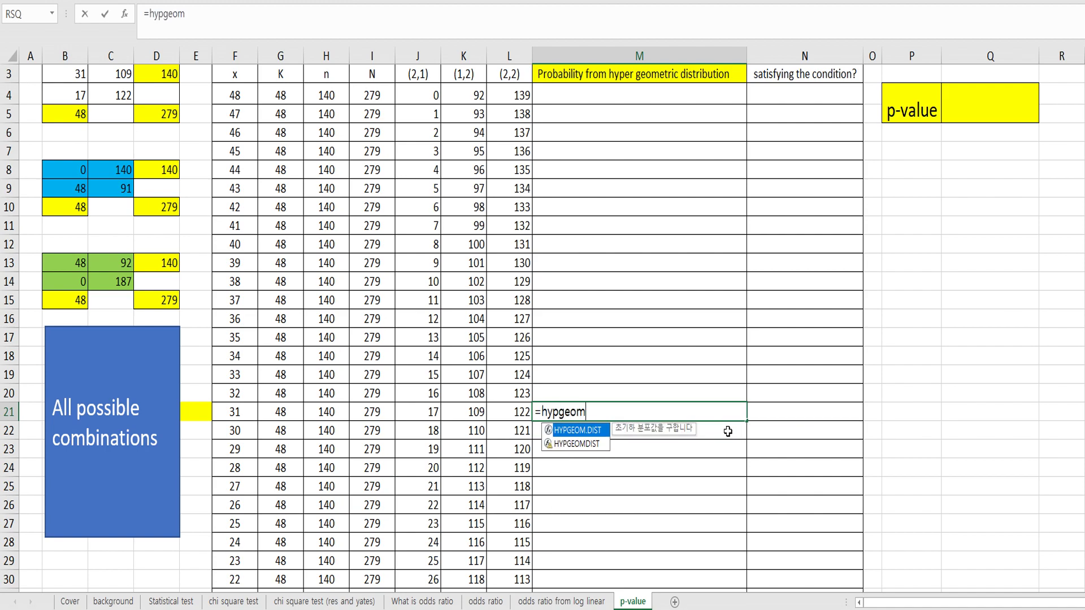
type(".dist(")
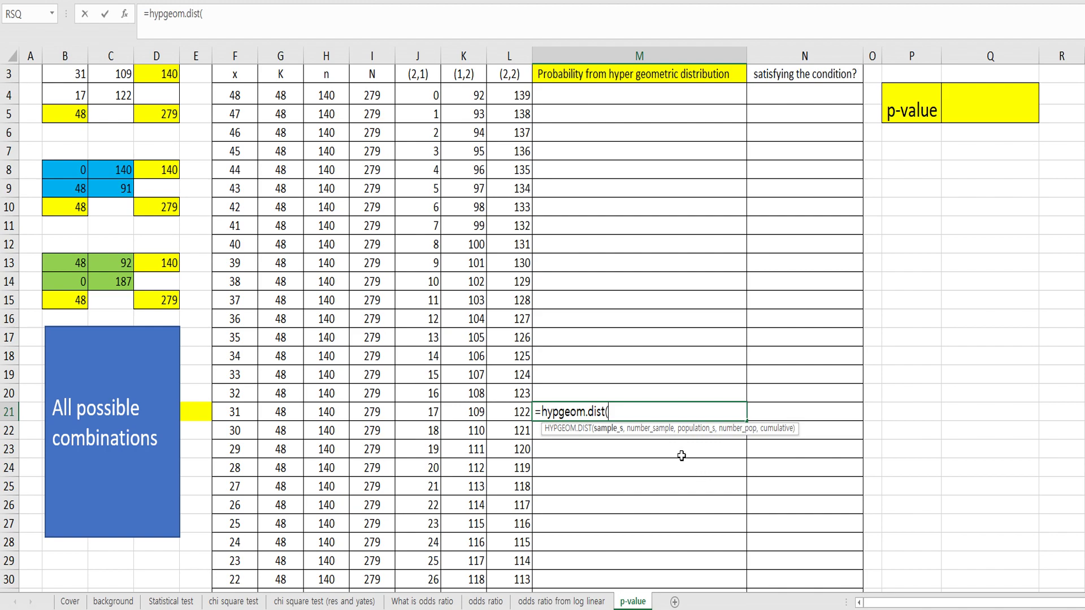
left_click(243, 412)
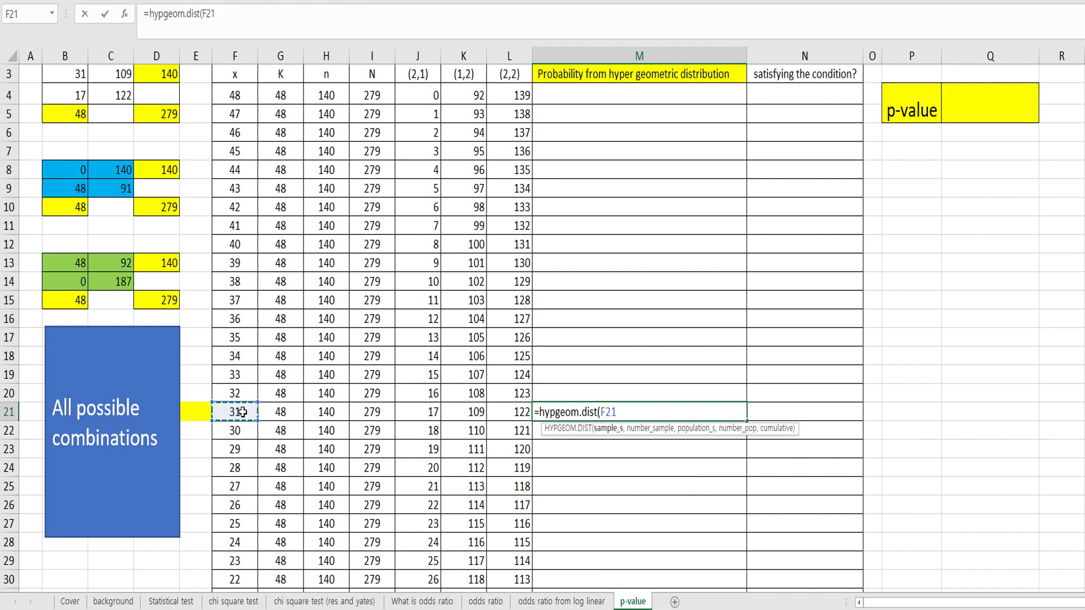
type(",")
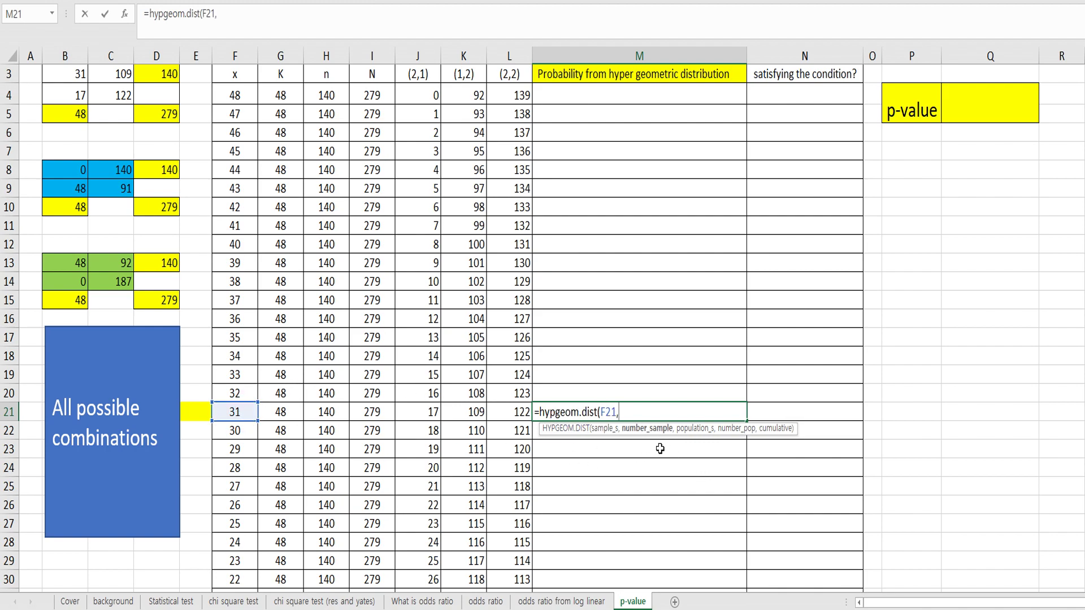
left_click(292, 411)
type(",")
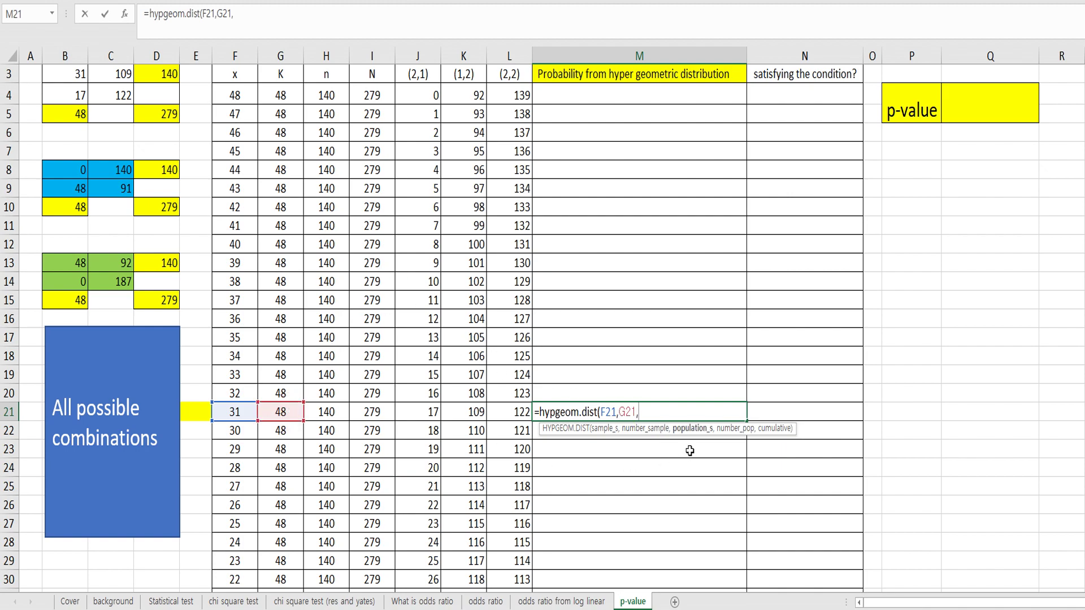
left_click(342, 410)
type(",")
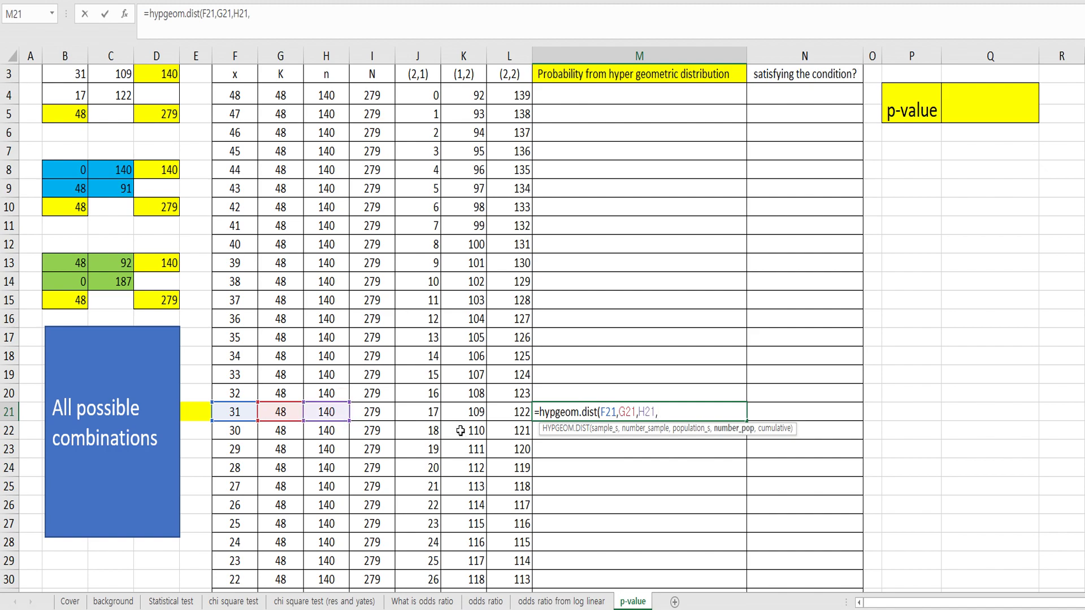
left_click(385, 412)
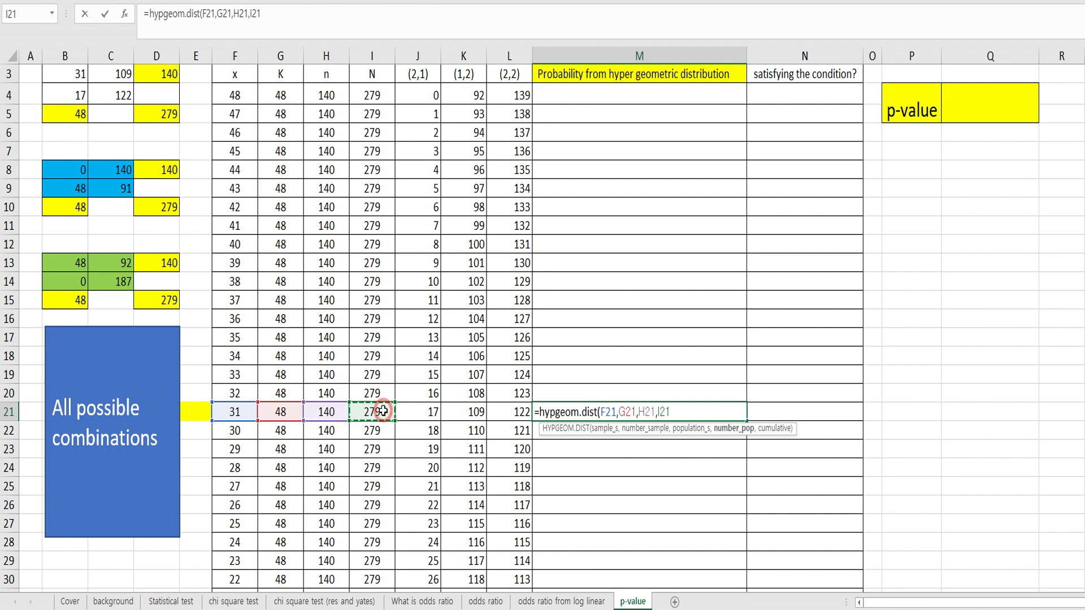
type(",")
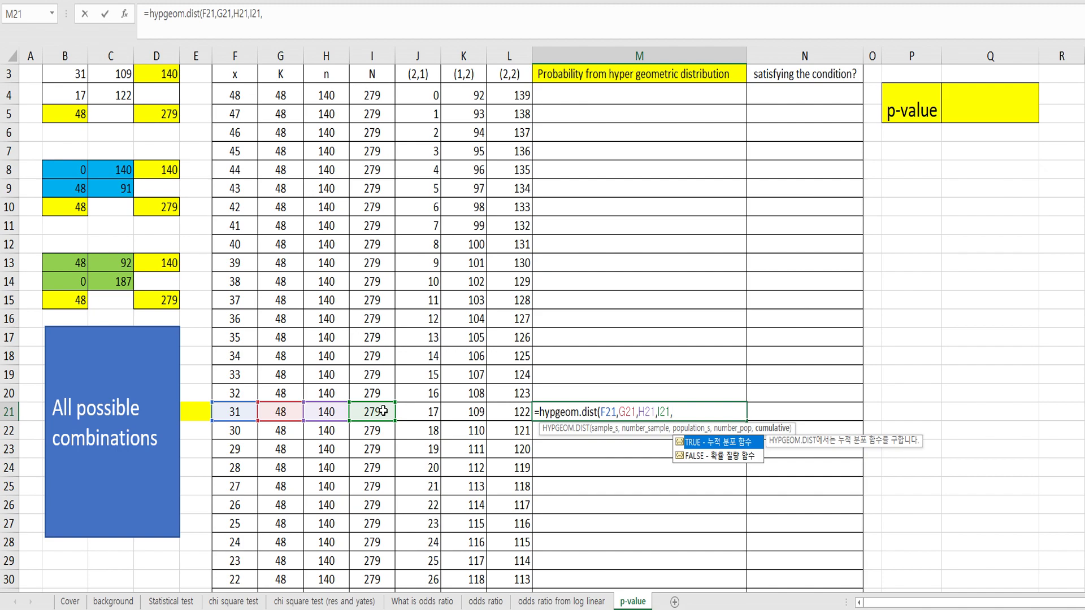
type("false)")
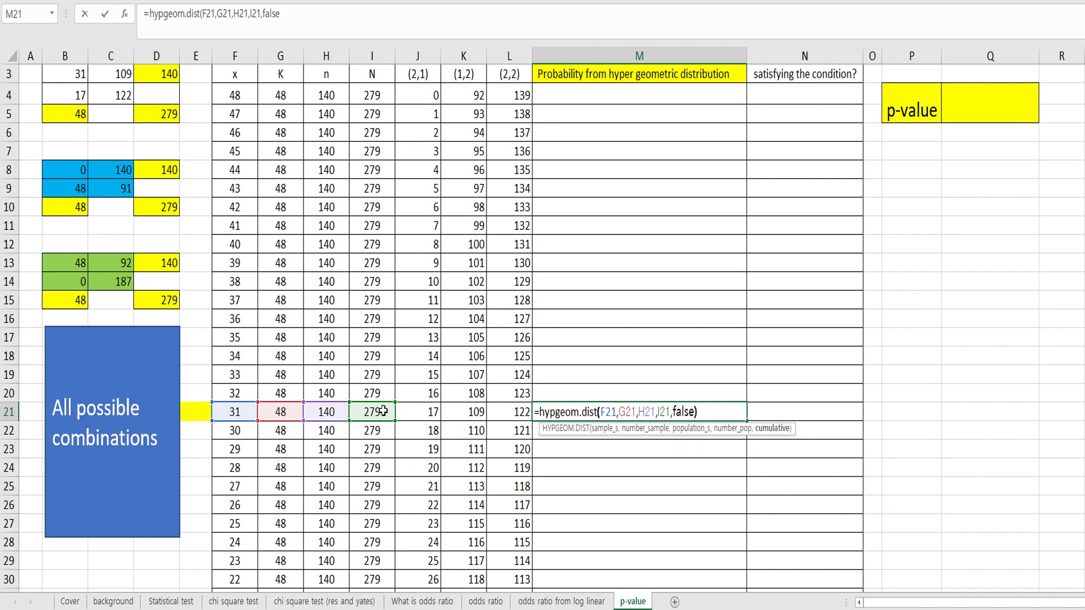
key("Return")
Copy the probability formula from M21 up through M4 and down through the remaining rows of the combinations table.
left_click(720, 412)
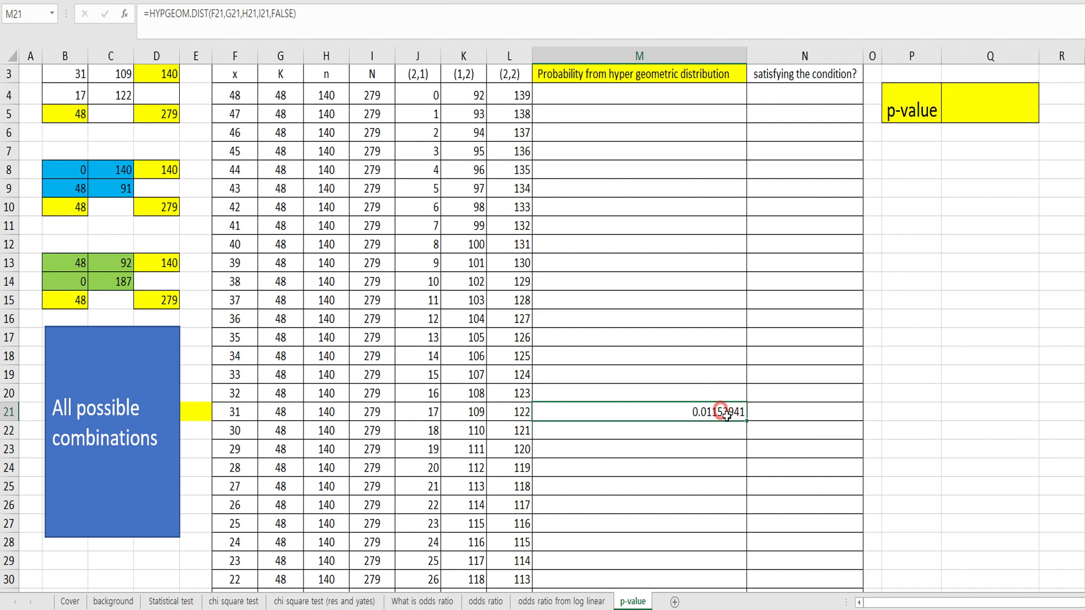
left_click_drag(749, 421, 706, 99)
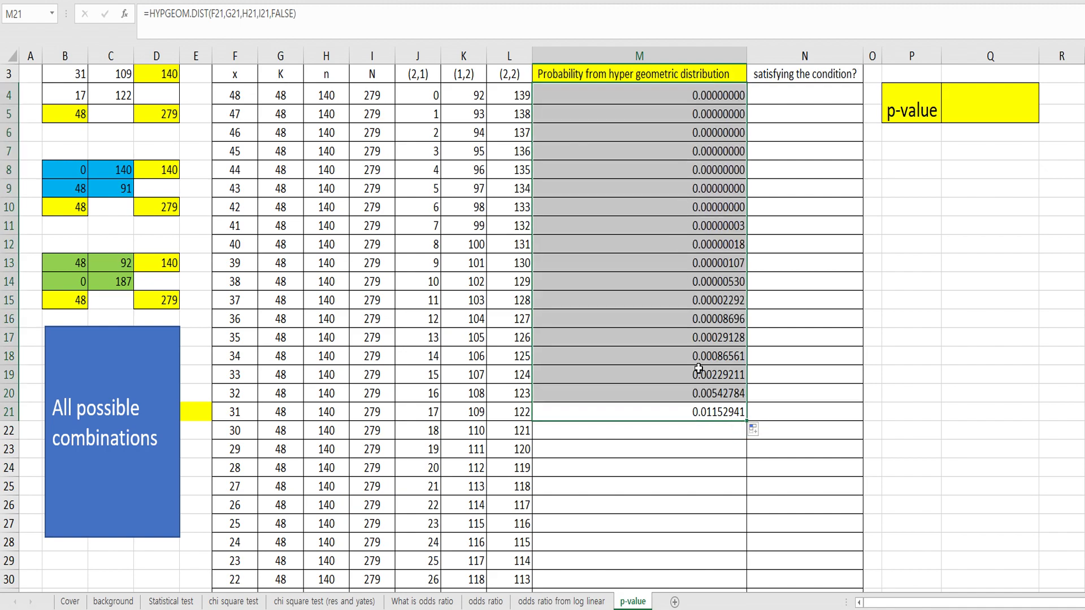
left_click(709, 409)
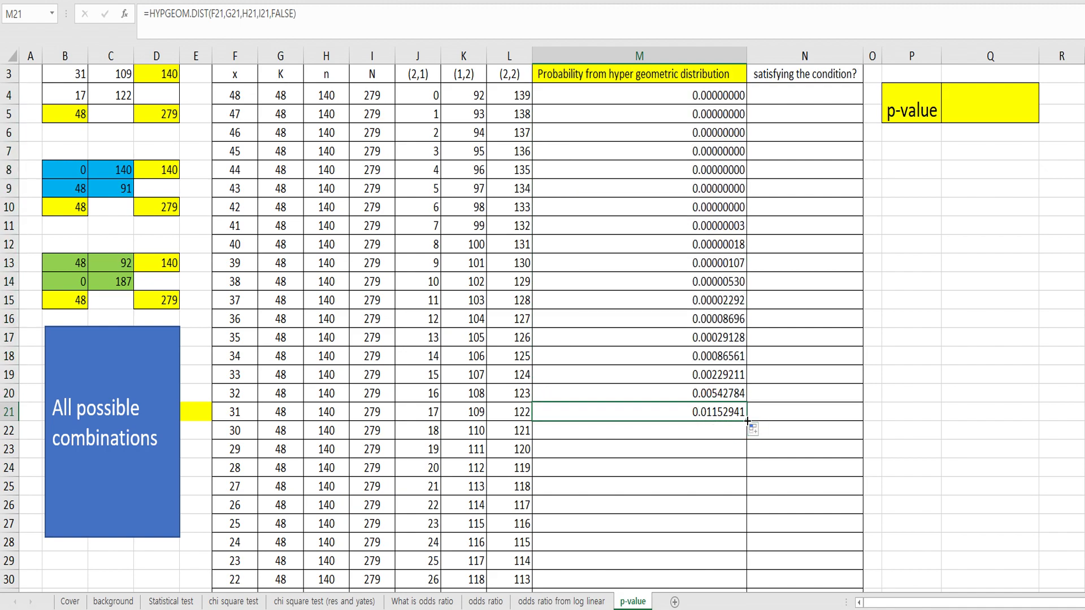
left_click_drag(748, 420, 729, 581)
Fill the observed table's probability cell M21 with yellow.
left_click(711, 408)
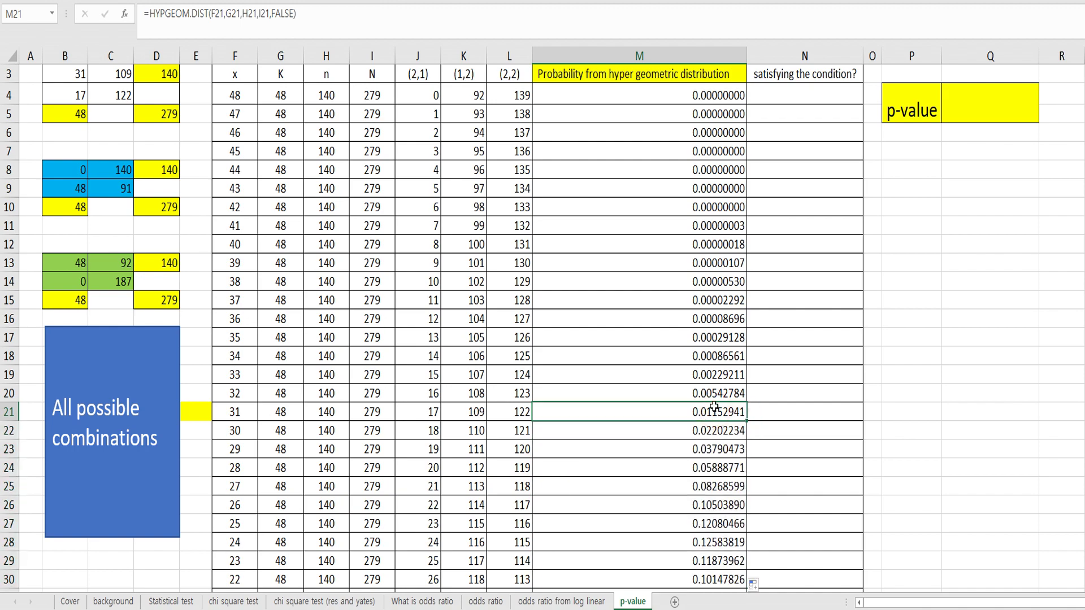
key("alt+h")
key("h")
key("Return")
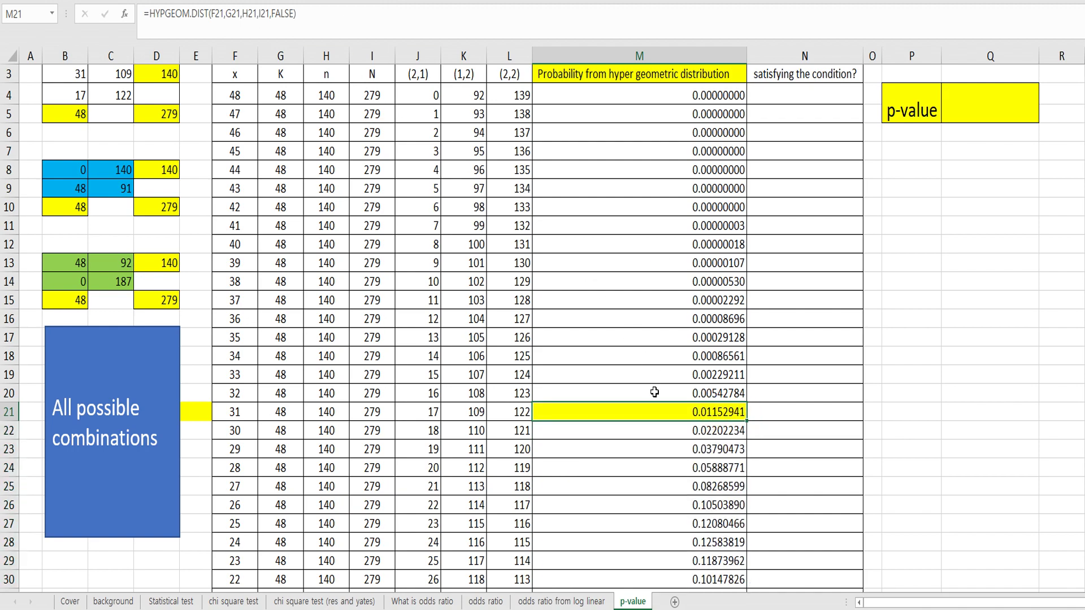
Enter =IF(M4<=M21,1,0) in N4 to test the first probability against the observed table's probability.
left_click(767, 415)
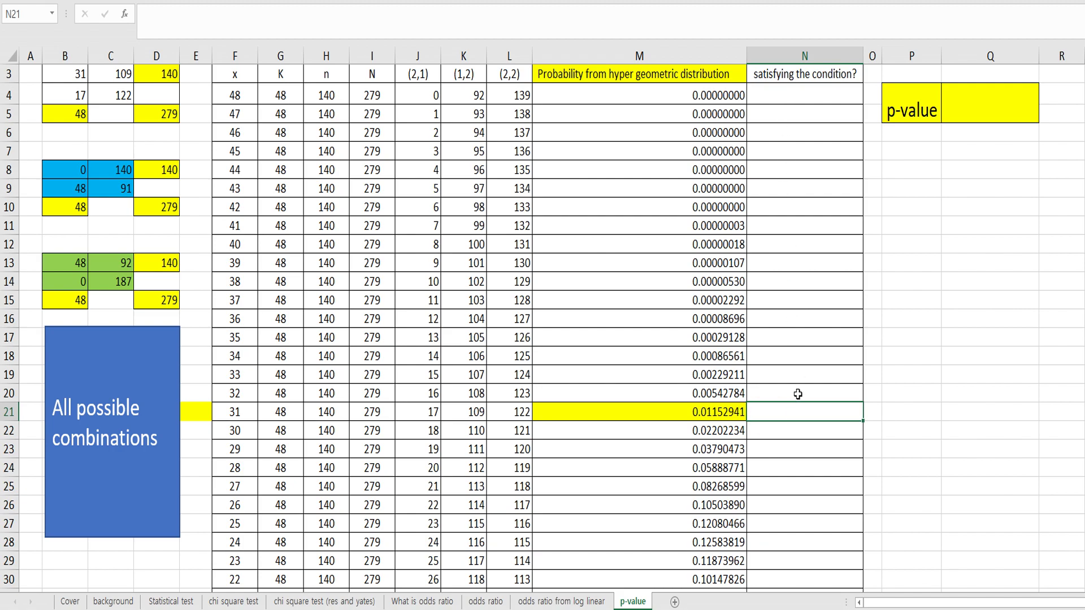
scroll(797, 399, "up", 1)
scroll(796, 446, "down", 1)
scroll(797, 447, "up", 1)
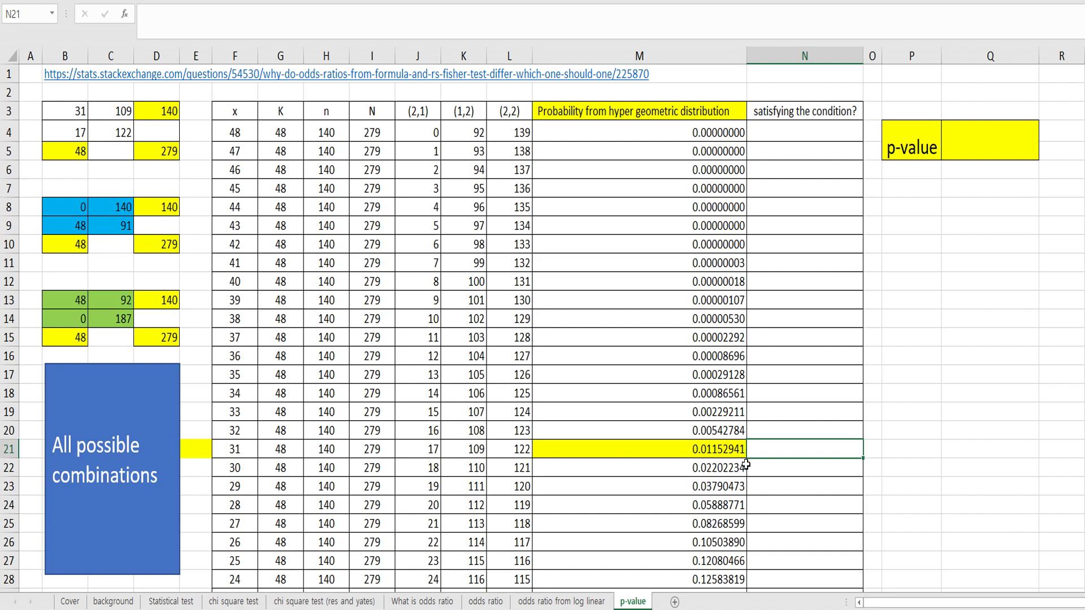
left_click(802, 134)
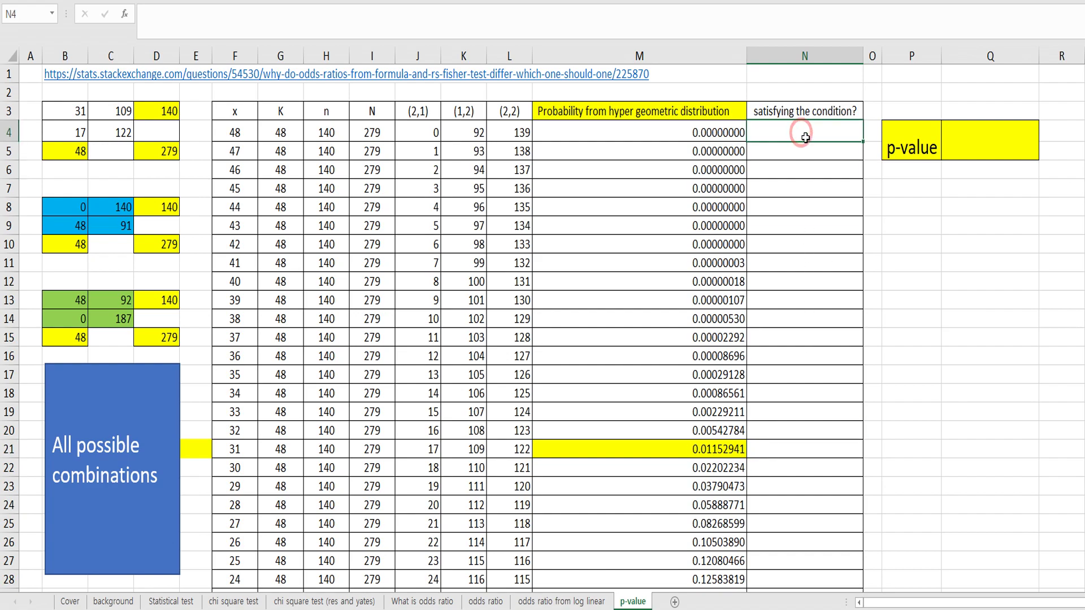
type("=f")
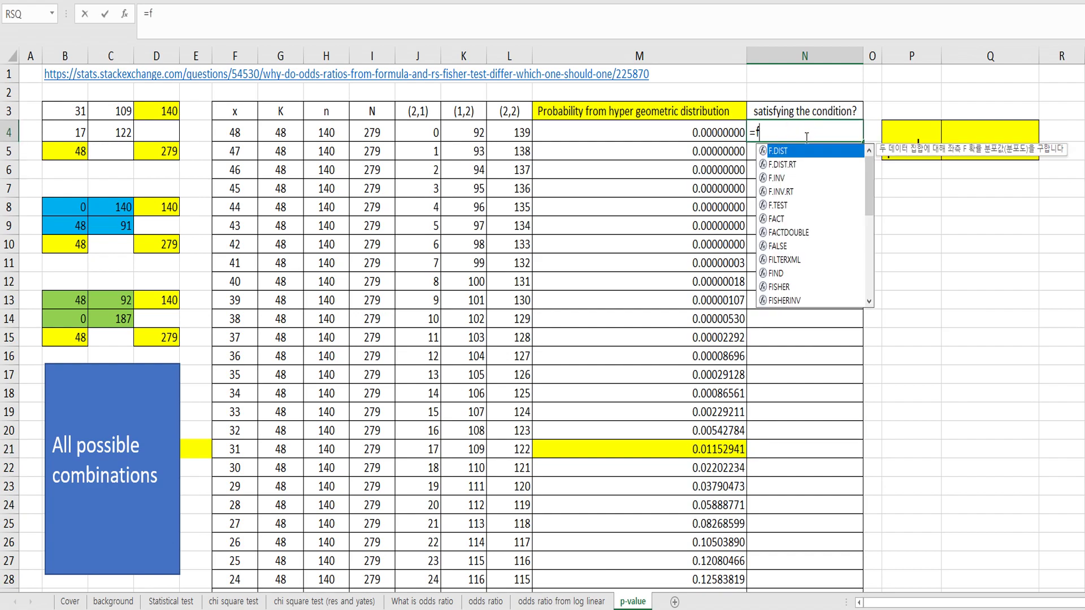
key("BackSpace")
type("if(")
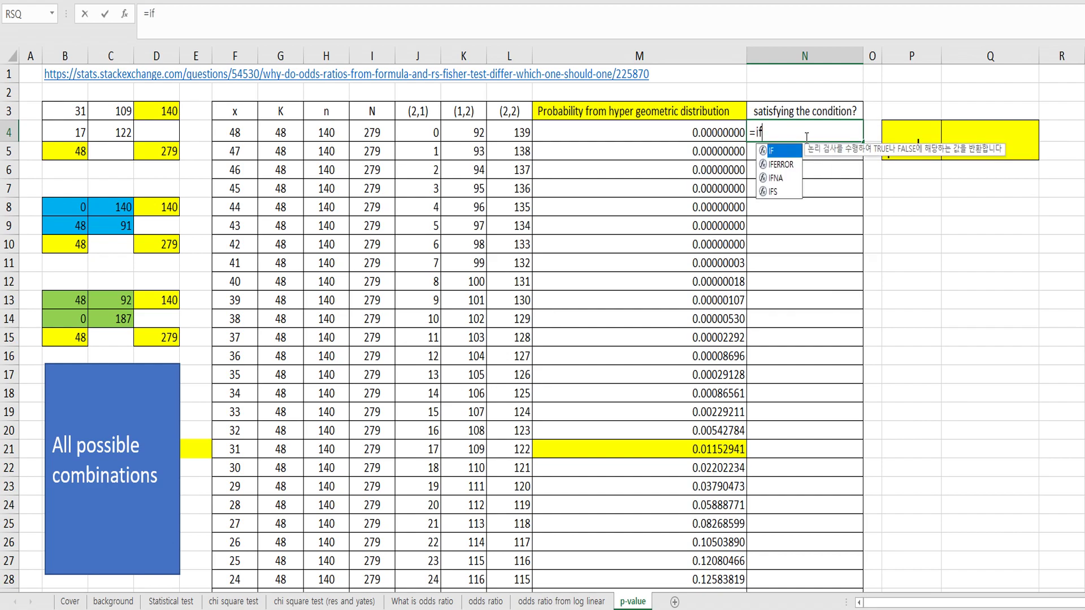
left_click(715, 130)
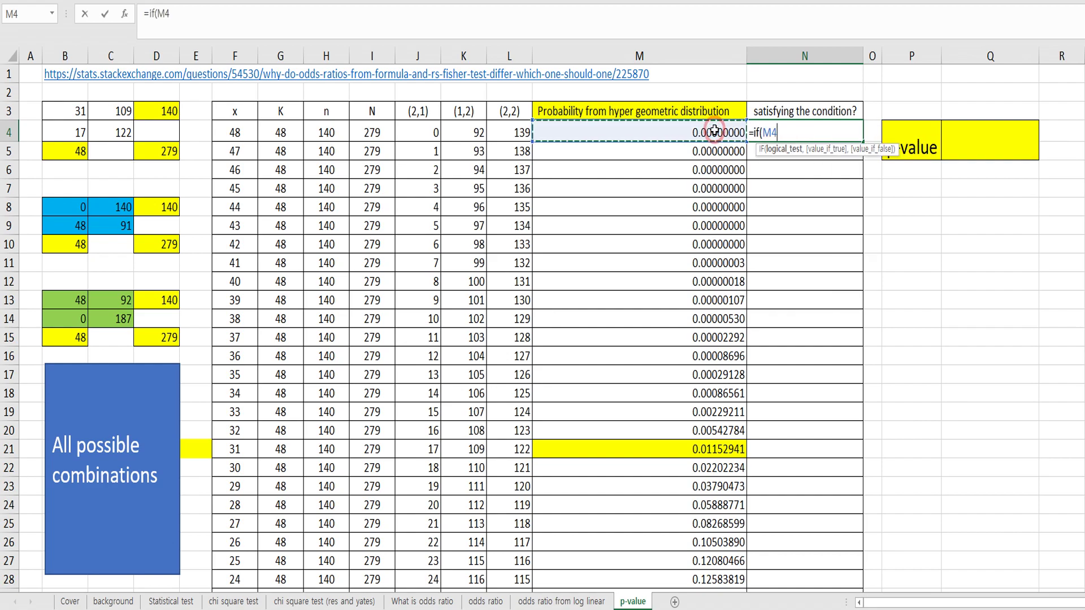
type("<=")
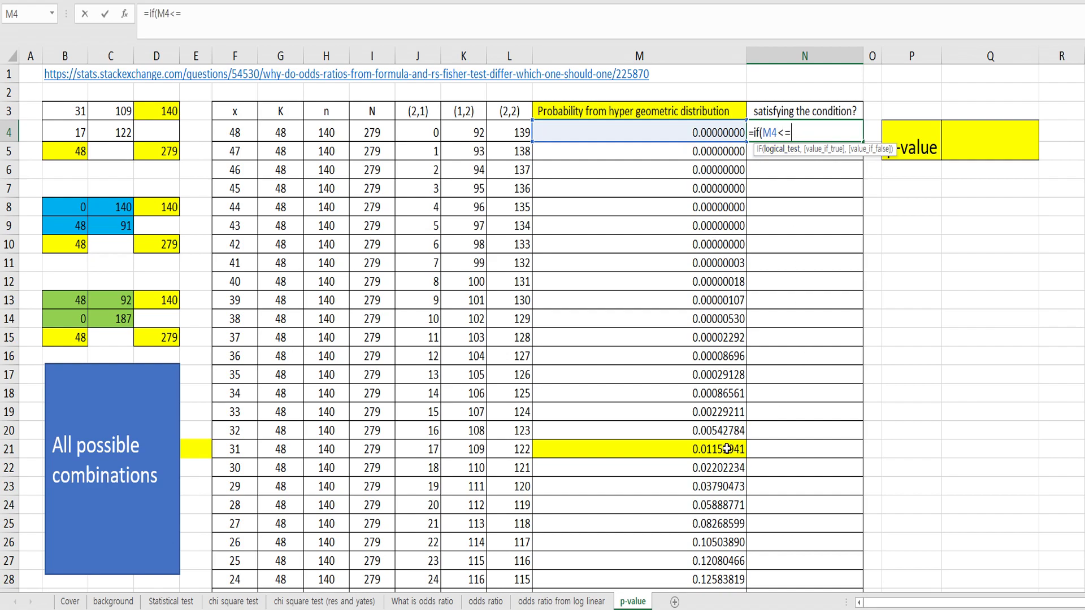
left_click(726, 448)
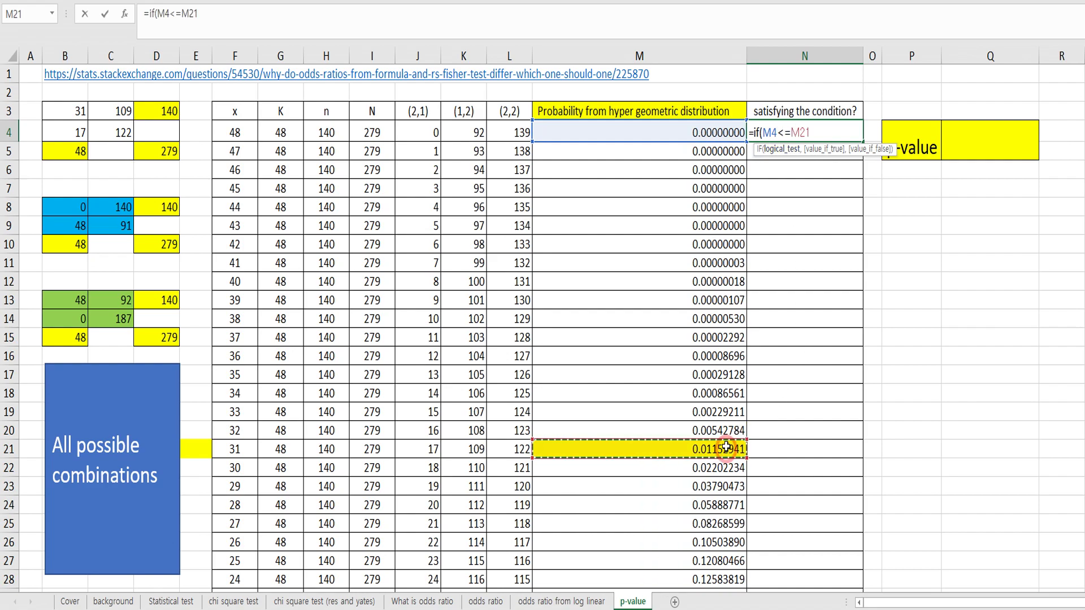
type(",1,0")
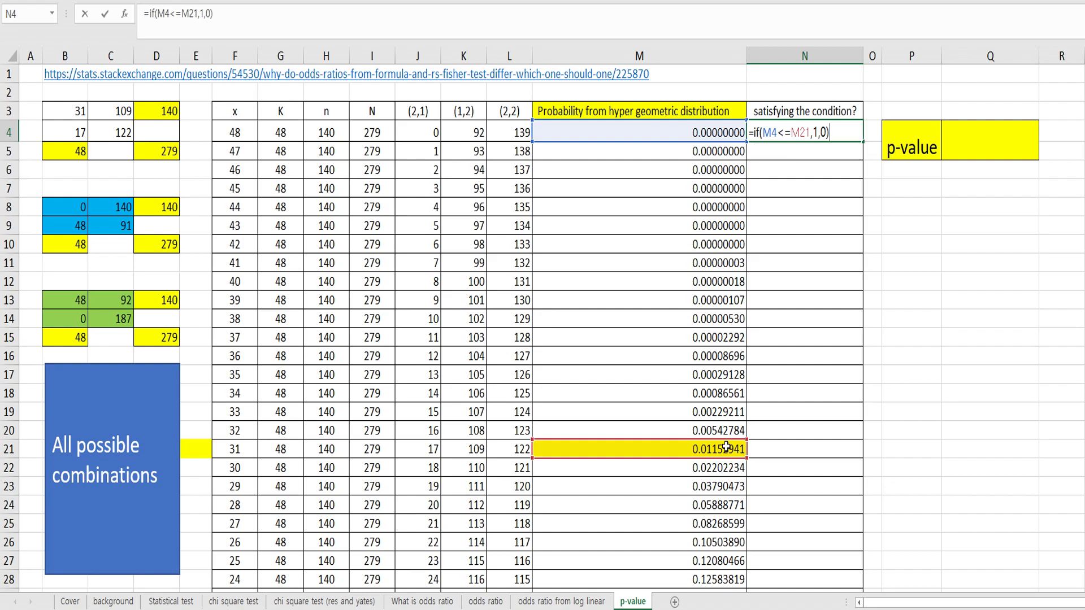
key("Return")
Copy the condition formula from N4 down through the remaining rows and check the resulting flags.
left_click(839, 130)
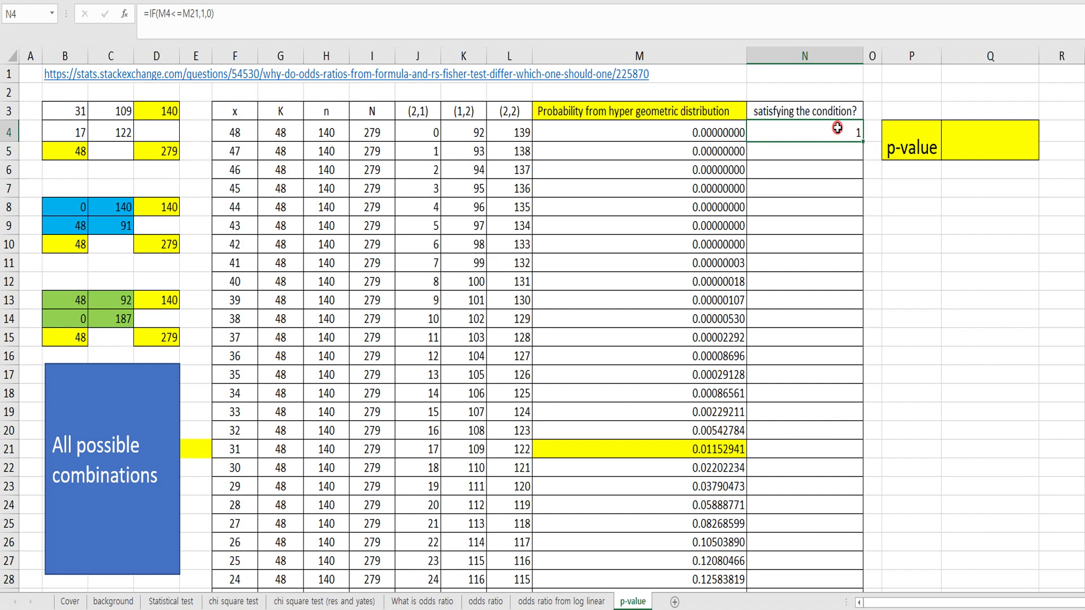
double_click(861, 140)
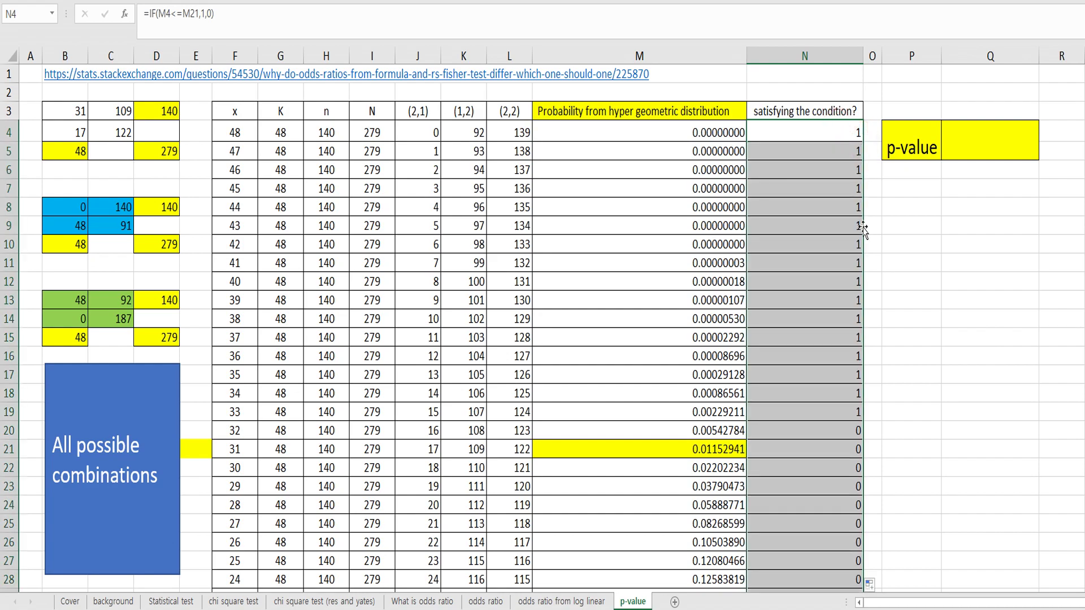
left_click(818, 432)
left_click_drag(825, 412, 820, 138)
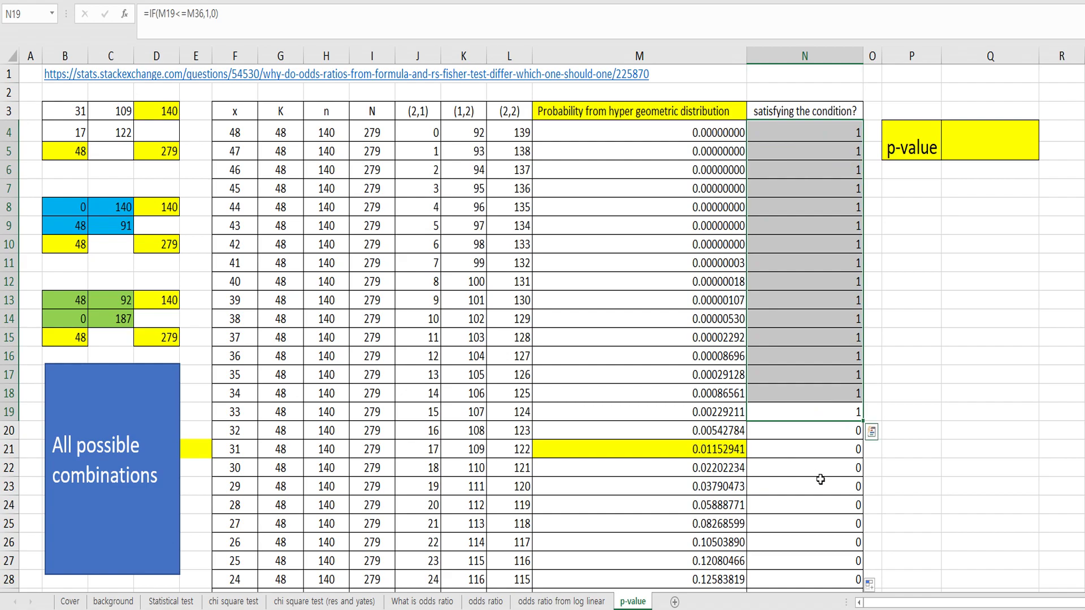
scroll(822, 479, "down", 4)
scroll(831, 314, "down", 4)
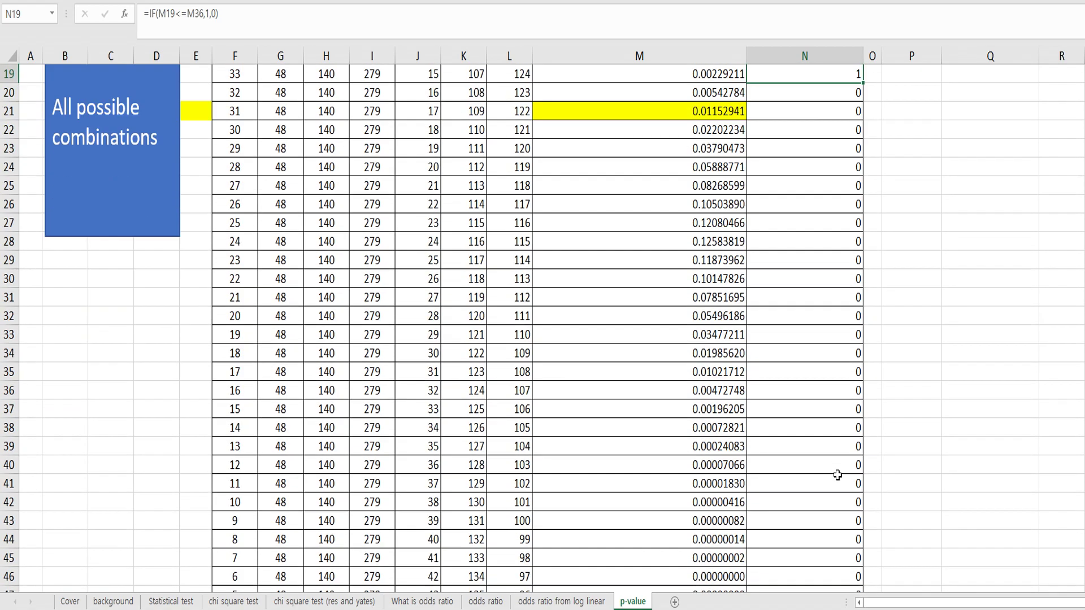
scroll(837, 481, "up", 8)
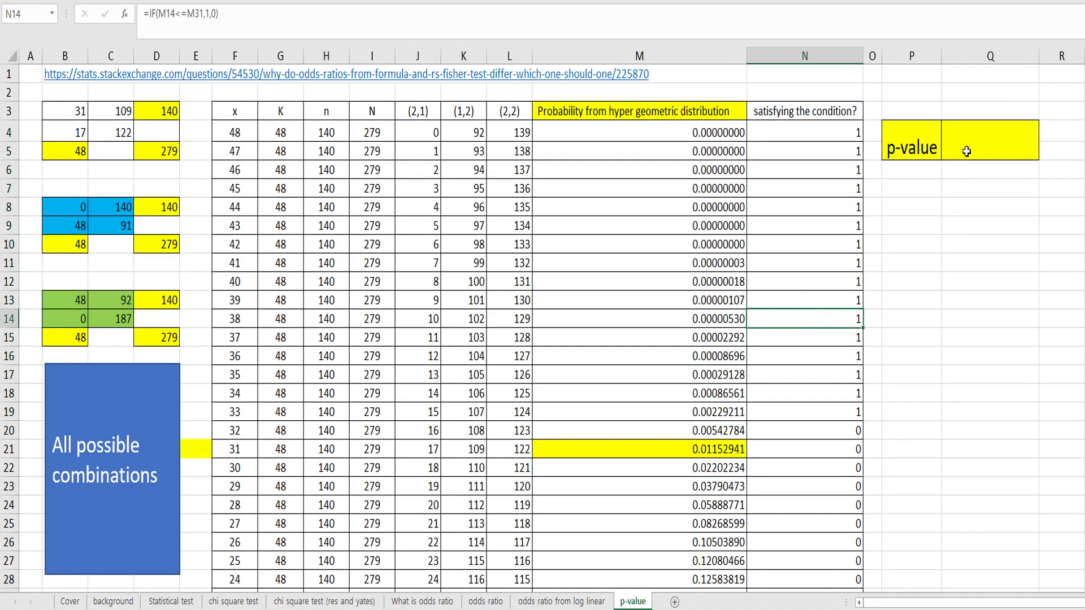
Make the M21 reference in N4's condition formula absolute, giving =IF(M4<=$M$21,1,0).
left_click(963, 141)
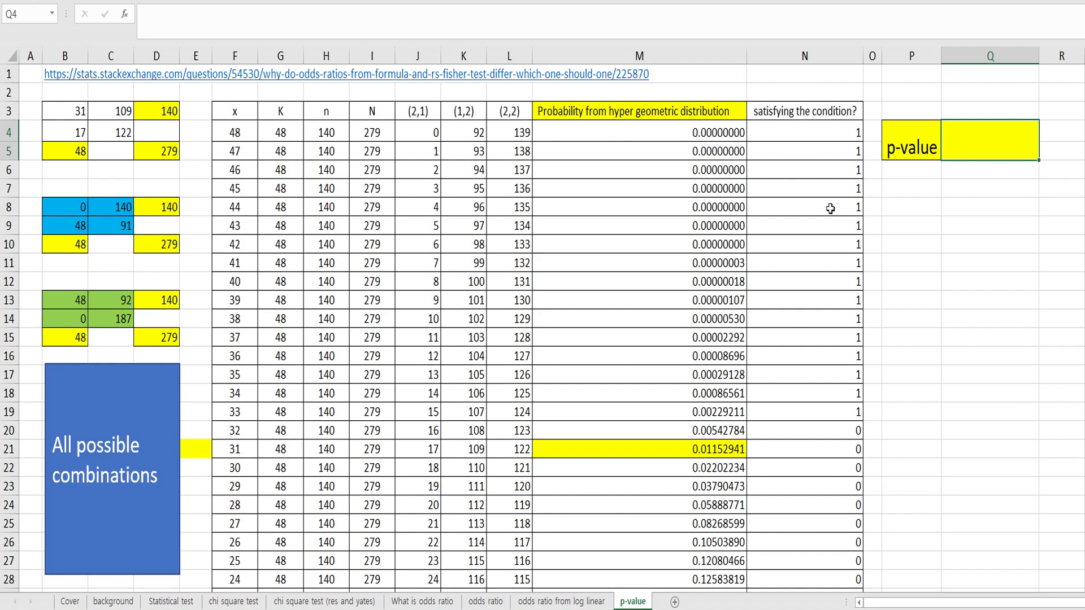
left_click(806, 138)
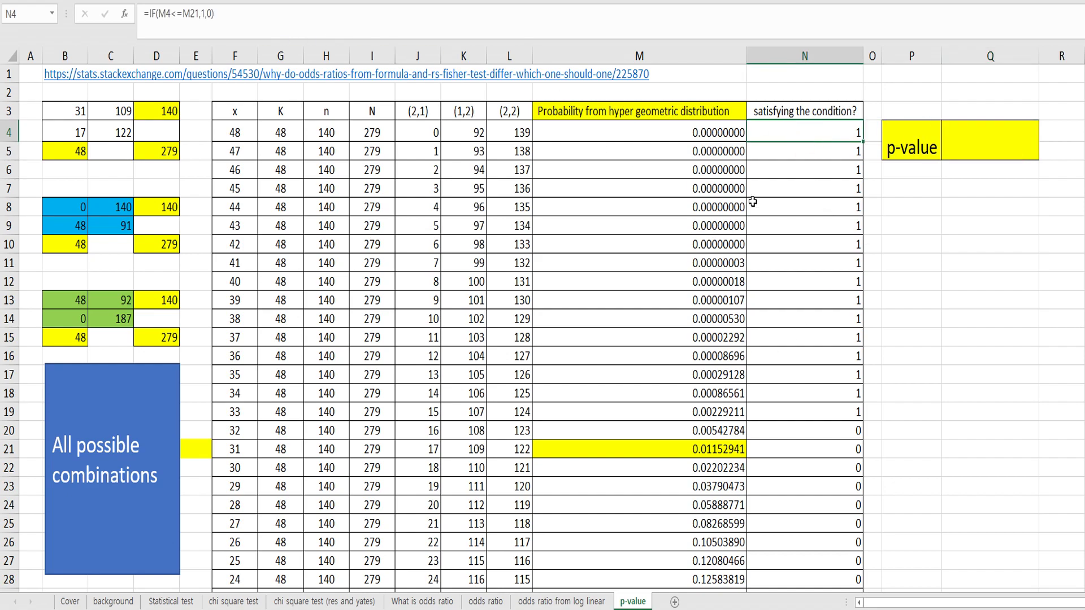
left_click(191, 15)
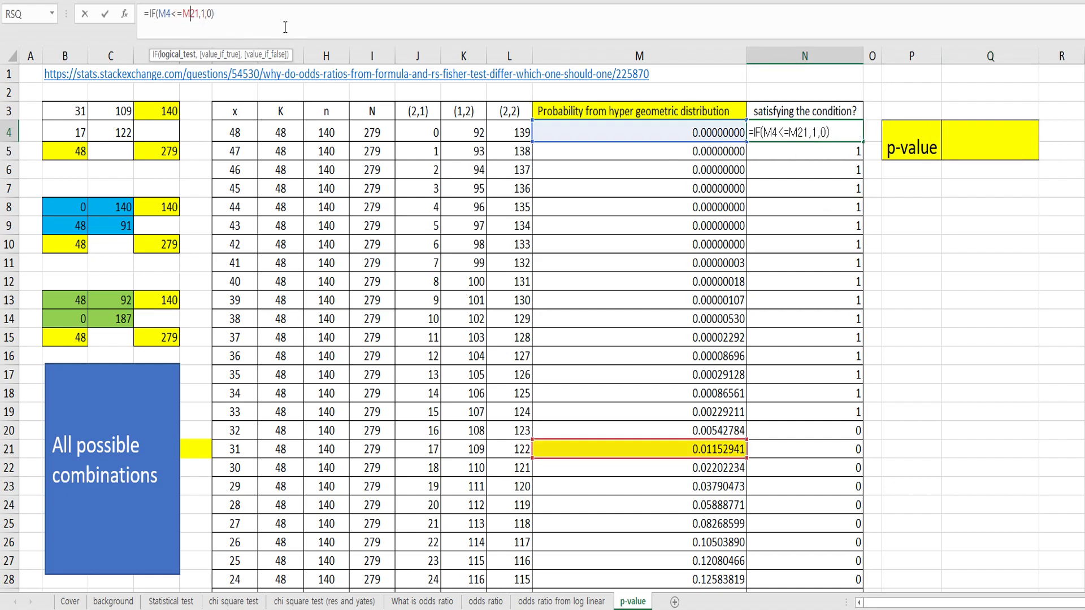
key("F4")
key("Return")
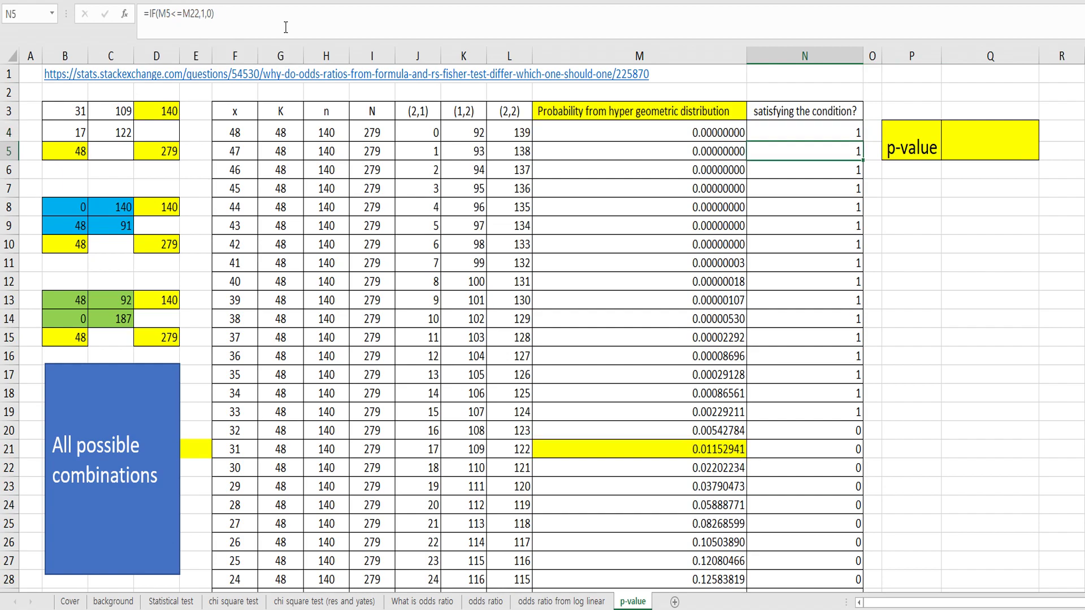
left_click(839, 135)
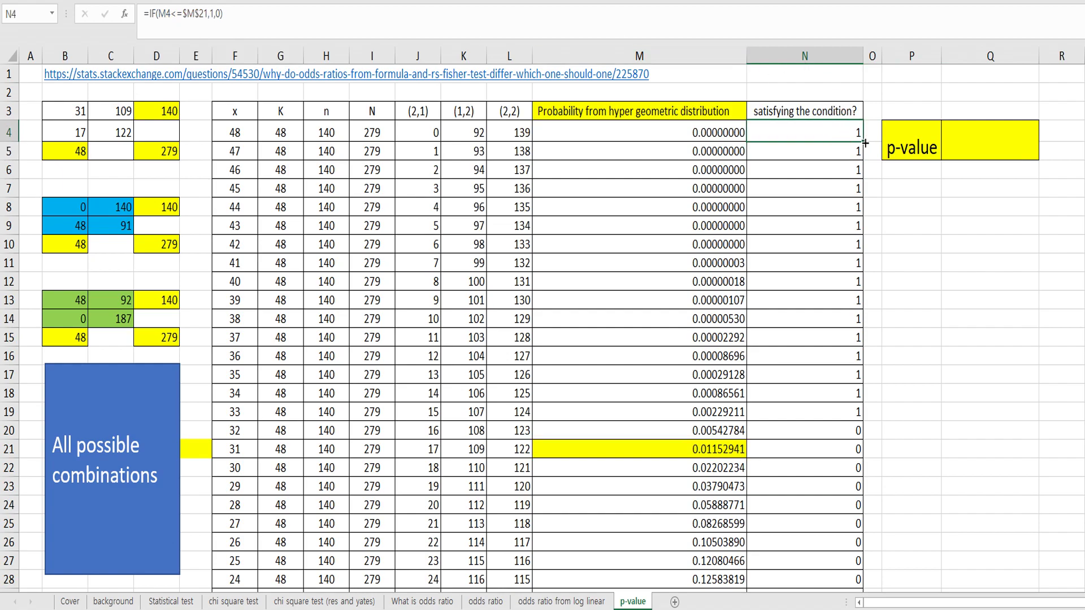
Copy N4's corrected condition formula down through N52 and fill the flag cells N35:N52 with yellow.
double_click(864, 143)
scroll(841, 324, "down", 6)
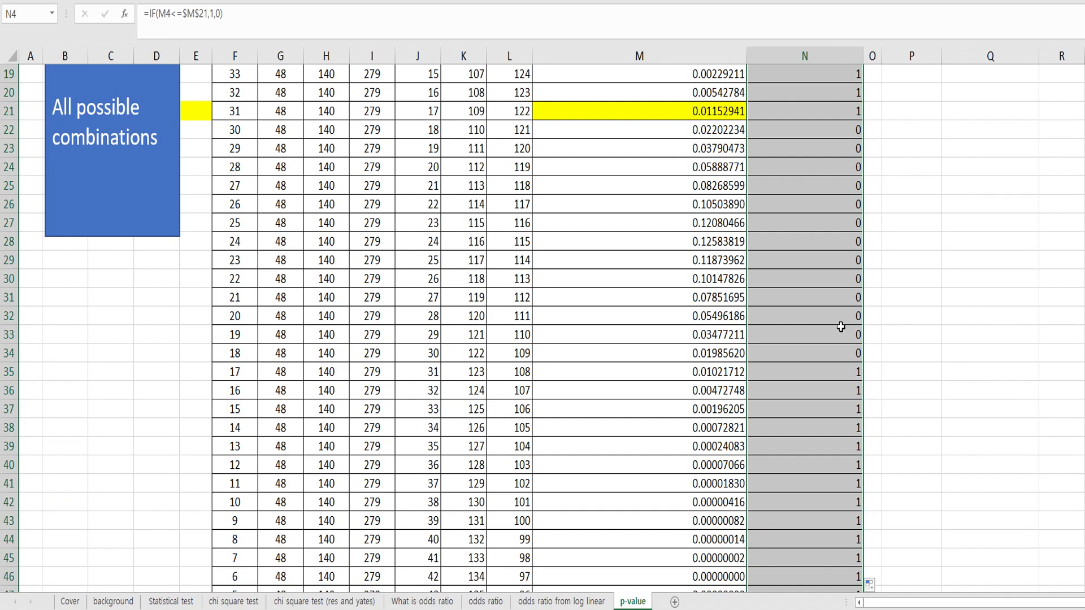
left_click_drag(836, 368, 841, 519)
scroll(838, 367, "down", 3)
key("F4")
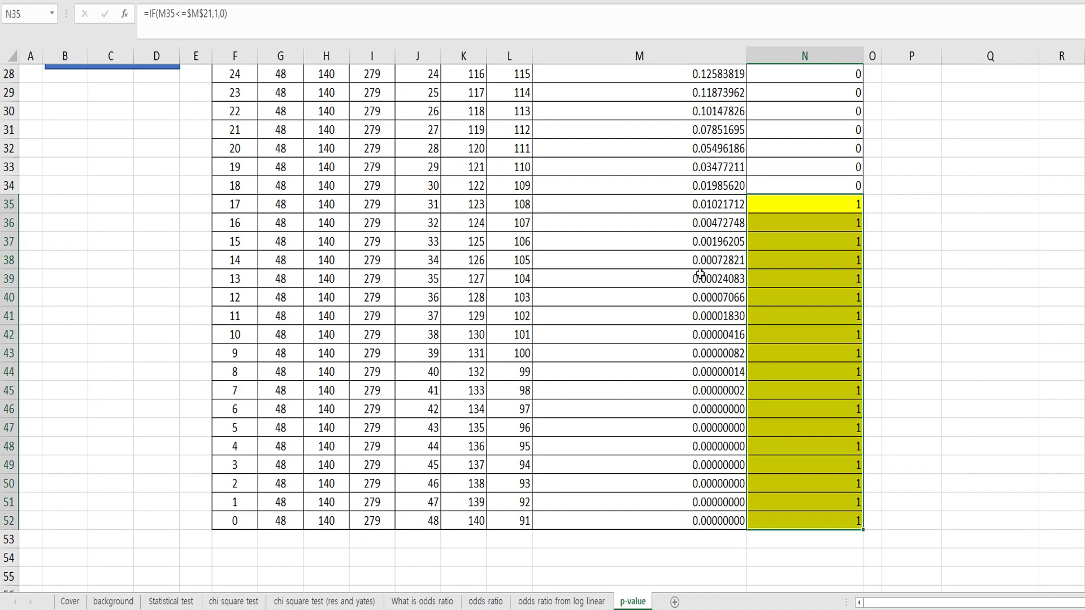
Start a SUMIF formula in the p-value cell Q4 with the condition flags N4:N52 as its criteria range.
scroll(781, 435, "up", 1)
scroll(781, 435, "up", 2)
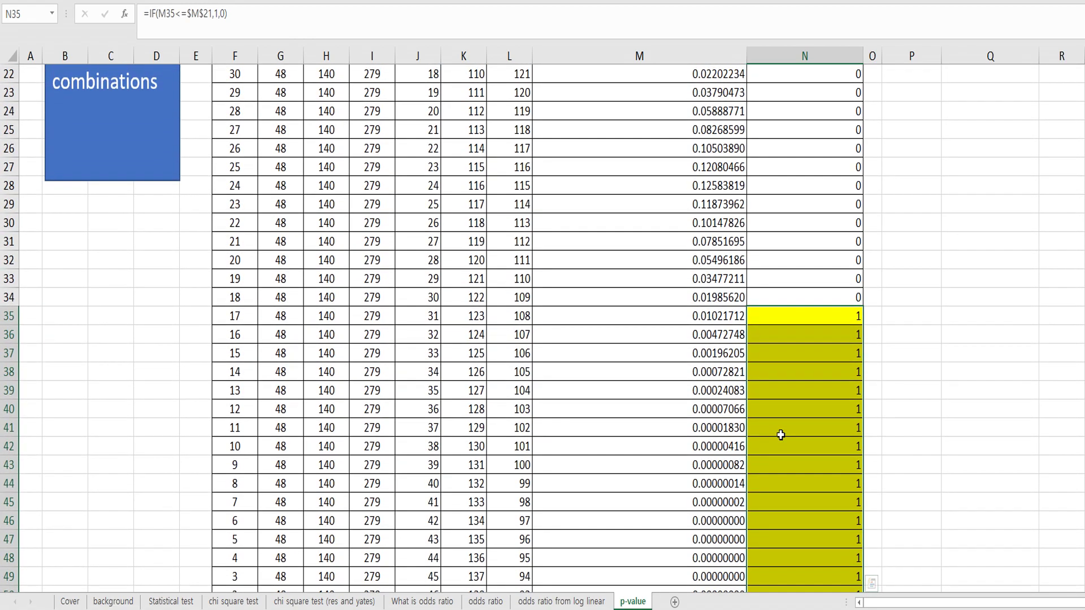
scroll(779, 415, "up", 3)
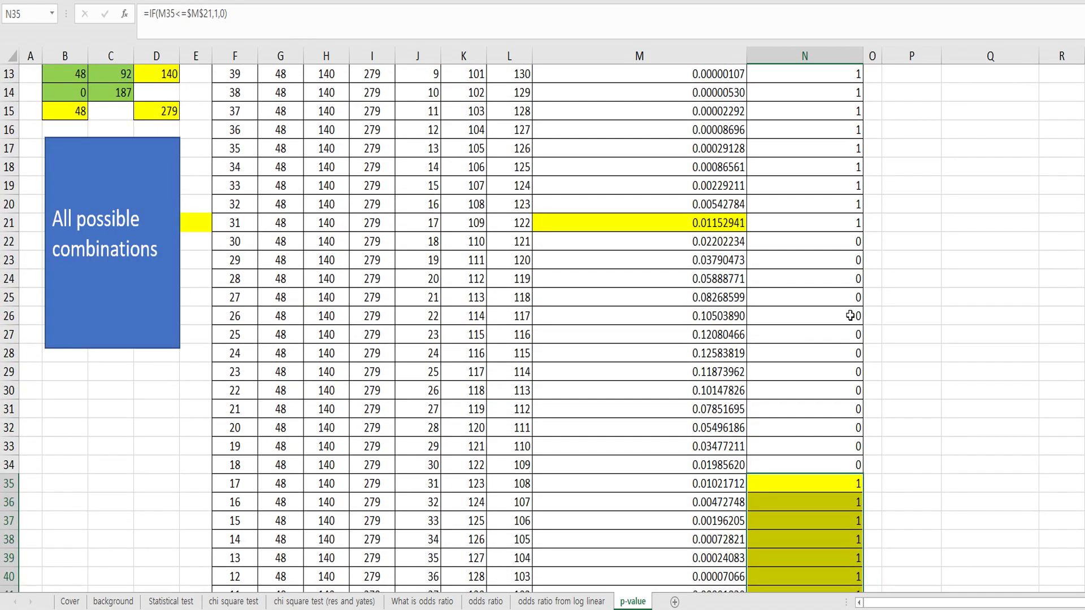
scroll(856, 310, "up", 4)
left_click(970, 134)
type("=sumif")
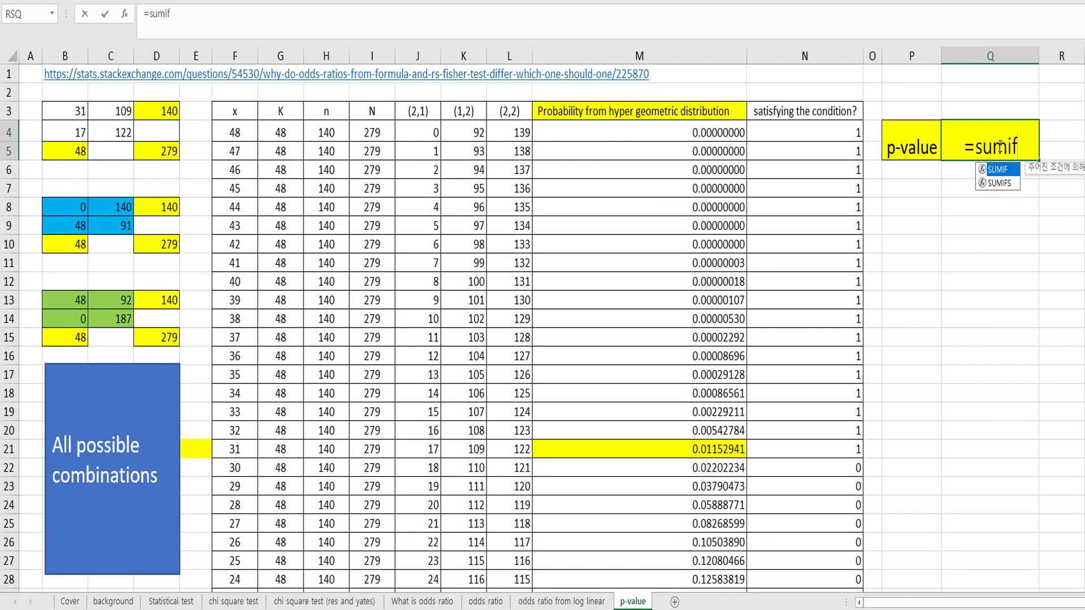
type("(")
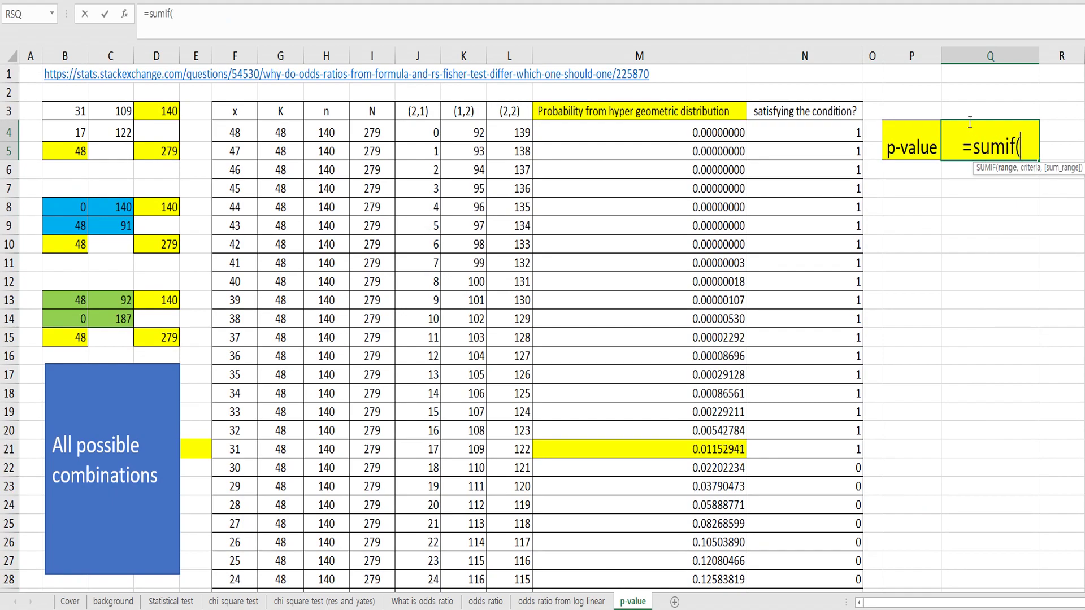
left_click(842, 130)
scroll(837, 362, "down", 7)
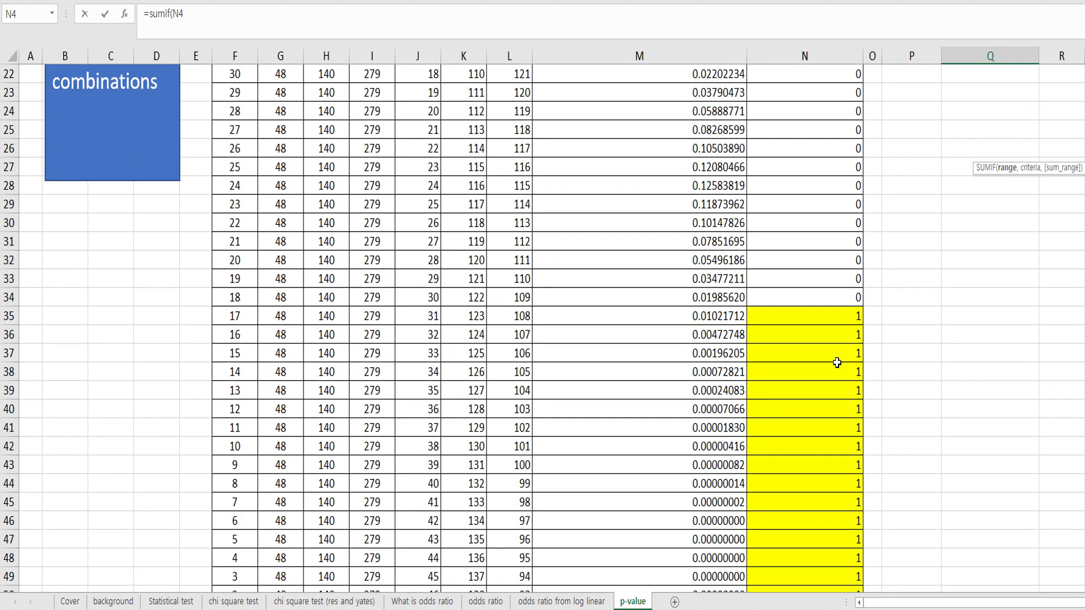
left_click(826, 456, "shift")
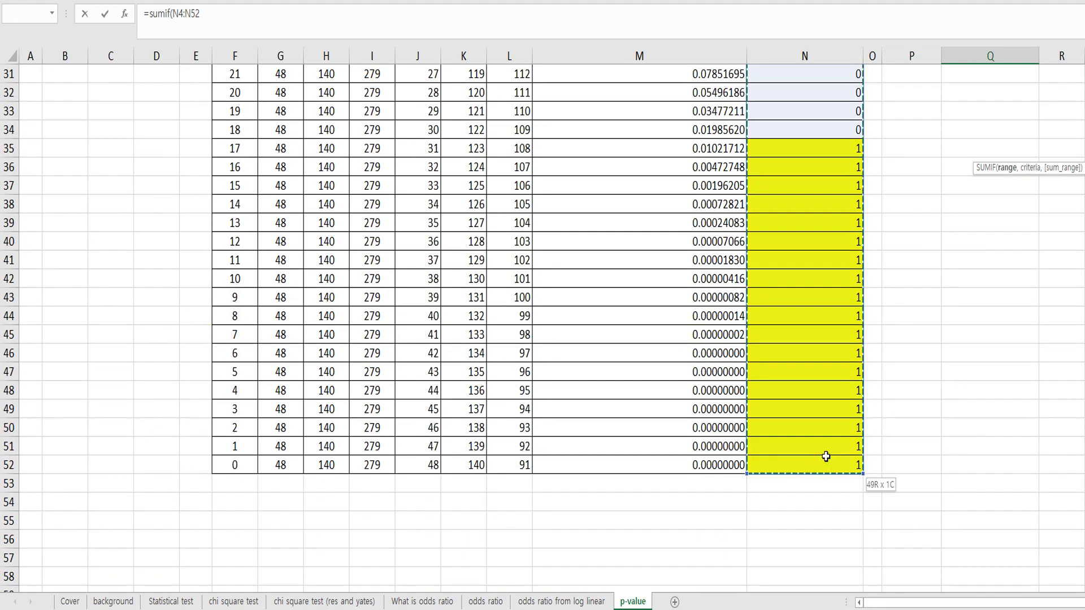
Complete Q4's SUMIF formula with criterion 1 and the probability column as sum range, giving =SUMIF(N4:N52,1,M4:M520).
type(",")
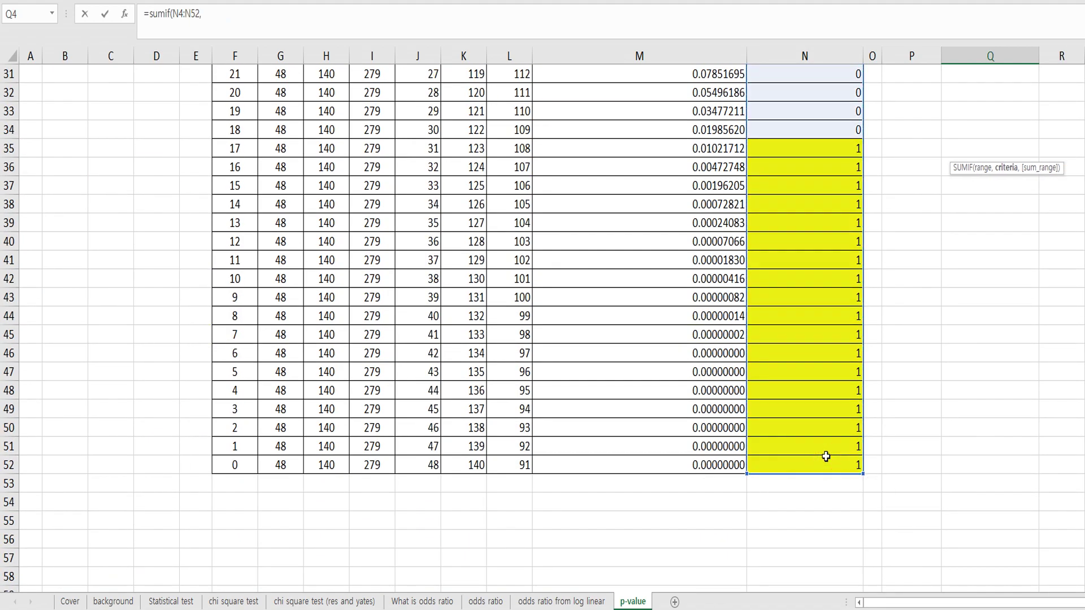
type("1,")
left_click(717, 463)
scroll(736, 434, "up", 10)
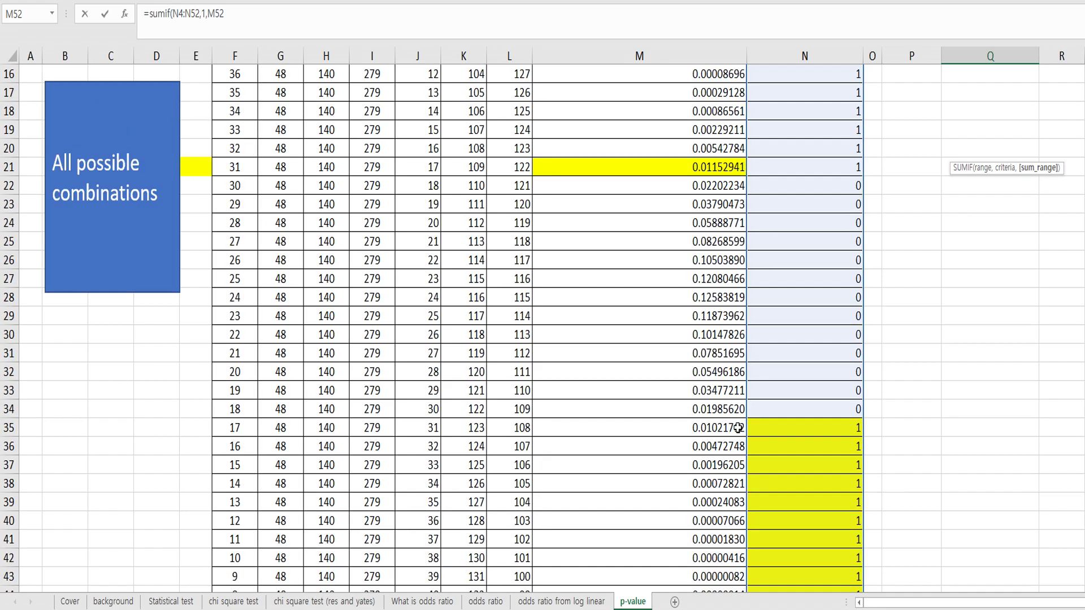
left_click(690, 132, "shift")
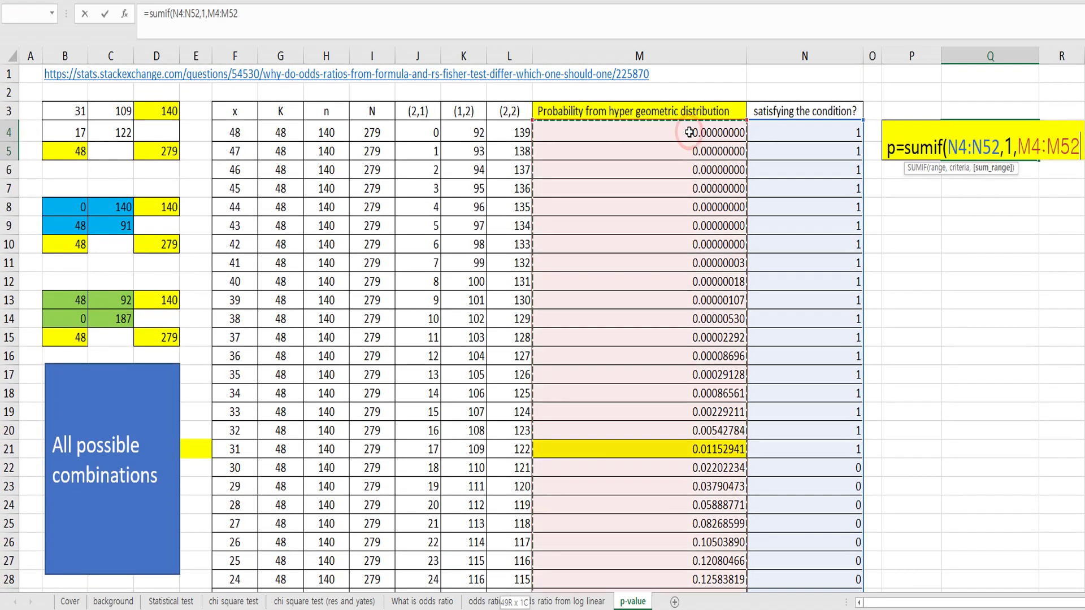
type(")")
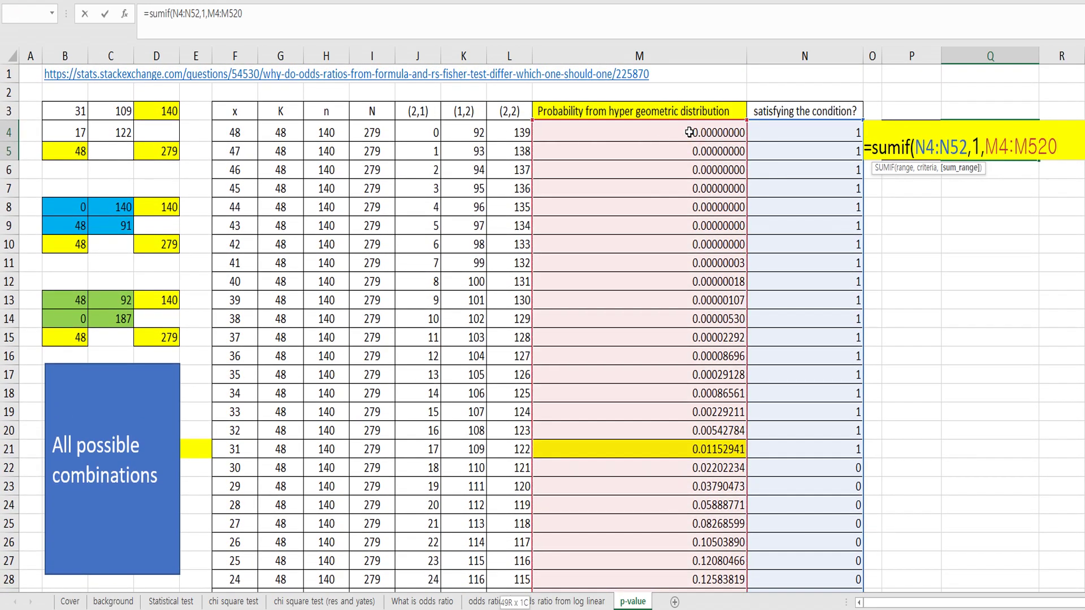
key("Return")
key("Up")
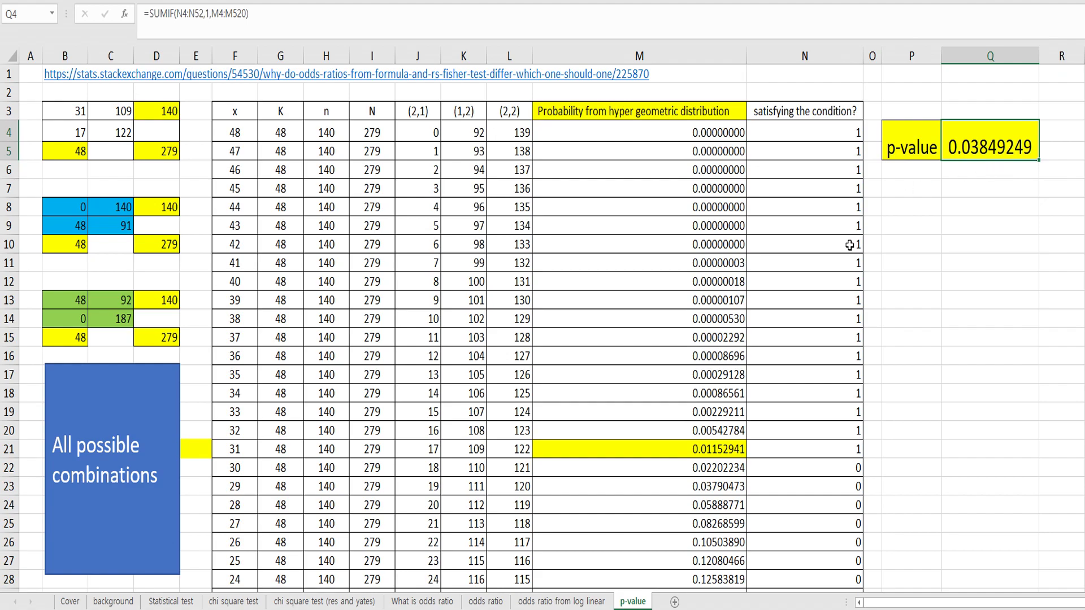
On the odds ratio sheet, link the Fisher exact p-value cell K12 to the calculated p-value on the p-value sheet.
left_click(485, 601)
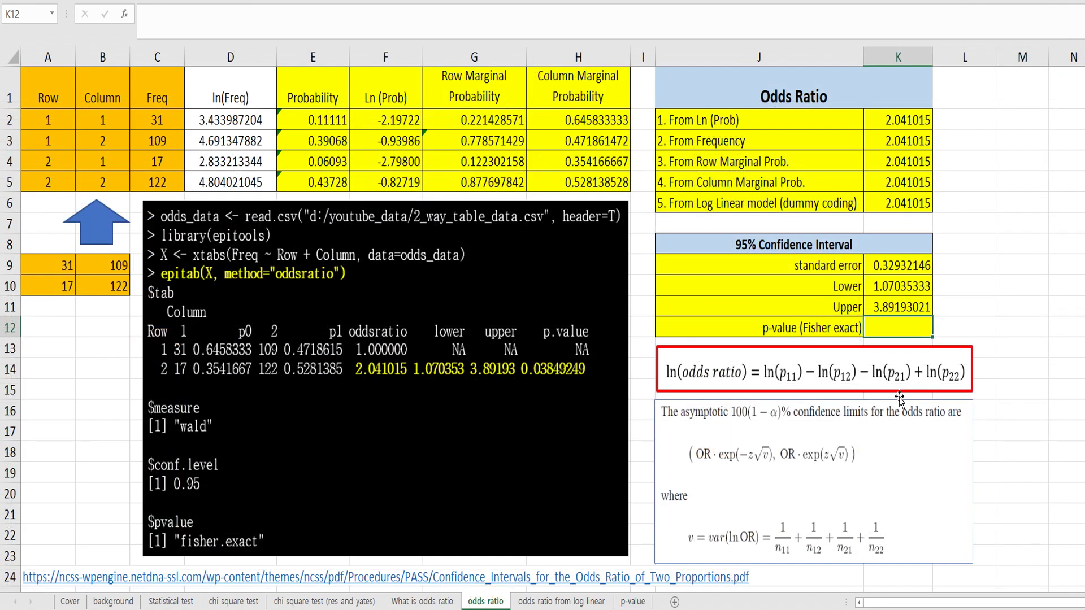
type("=")
left_click(632, 601)
left_click(975, 144)
key("Return")
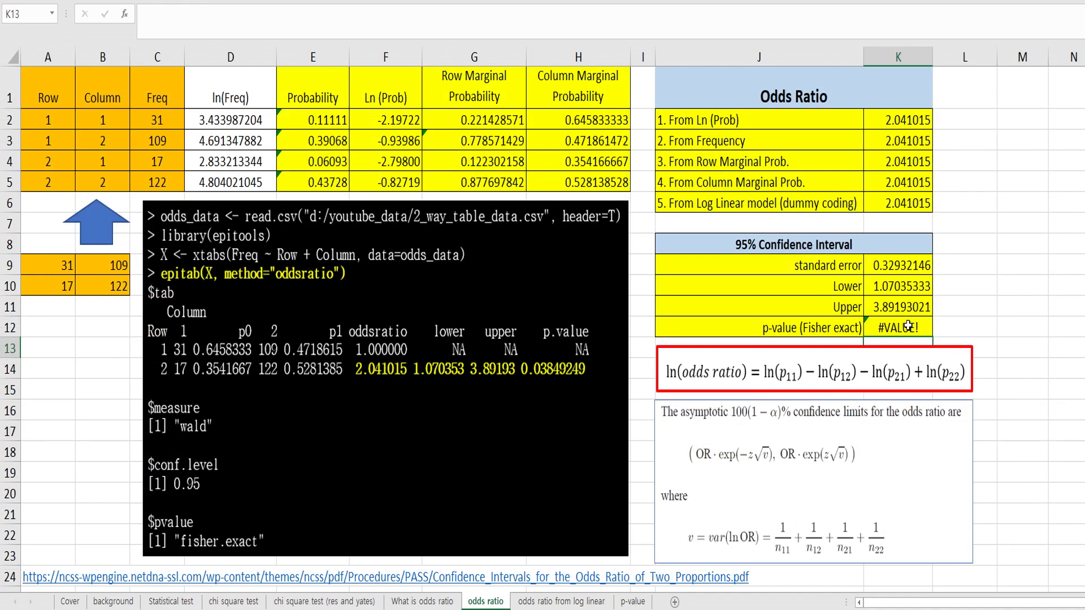
Correct K12's formula to ='p-value'!Q4 and compare the linked cell with the calculation on the p-value sheet.
left_click(206, 12)
key("BackSpace")
key("BackSpace")
key("BackSpace")
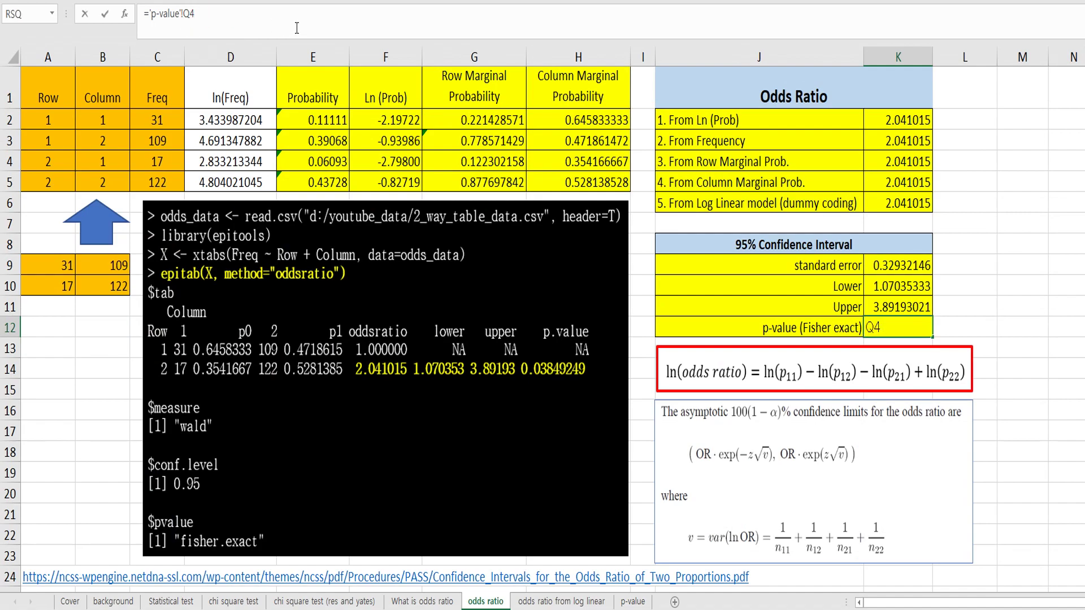
key("Return")
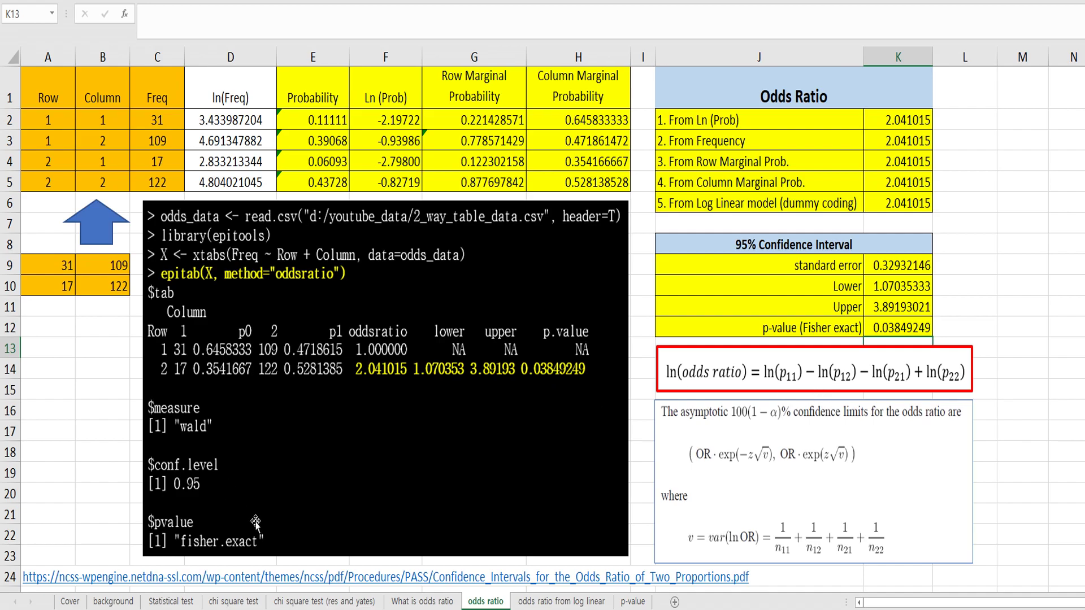
left_click(632, 602)
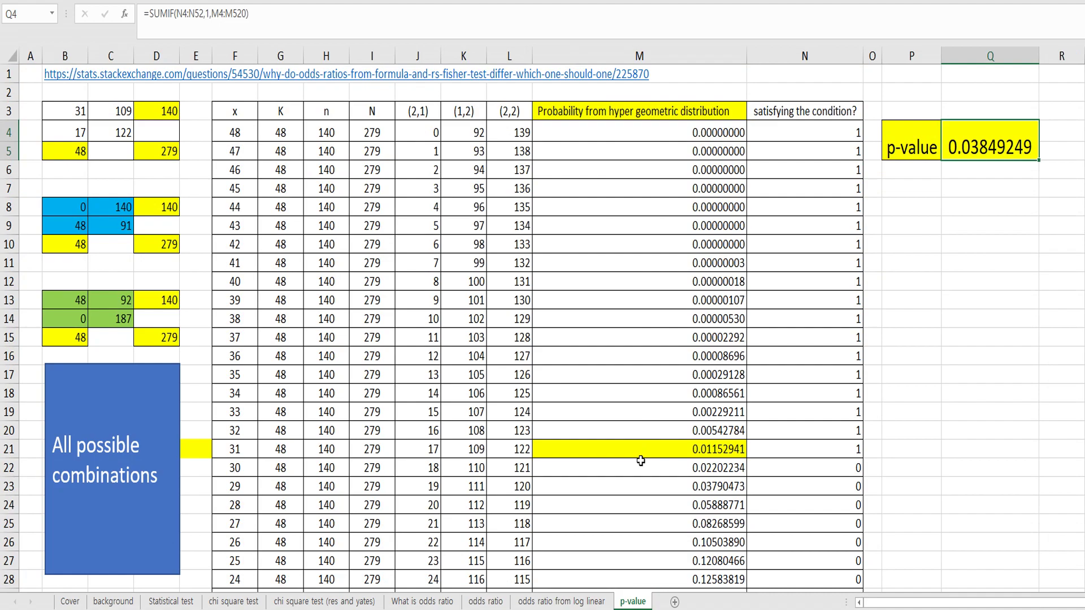
left_click(486, 601)
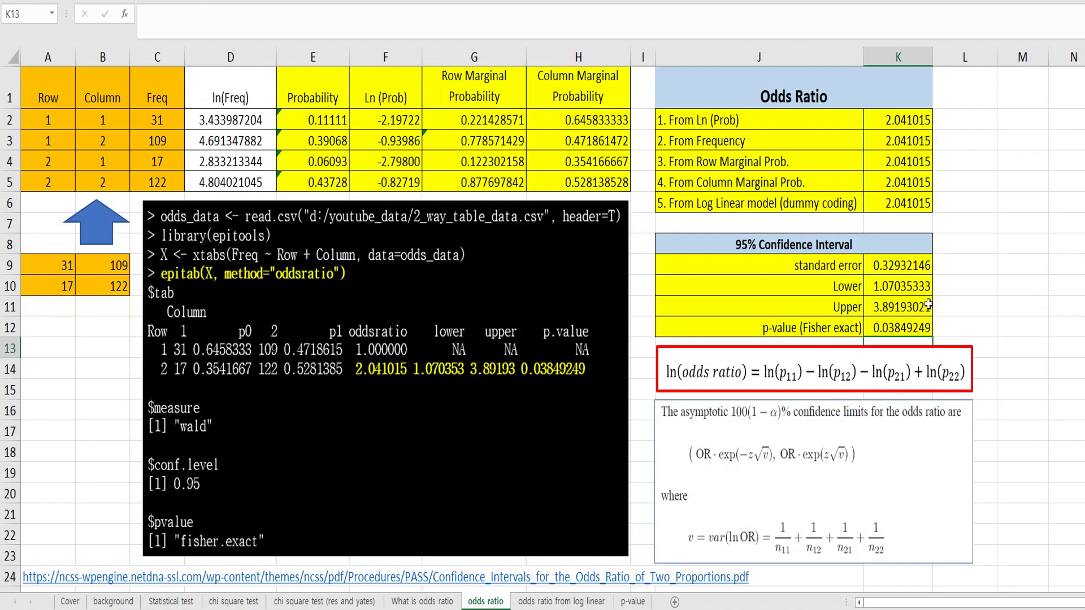